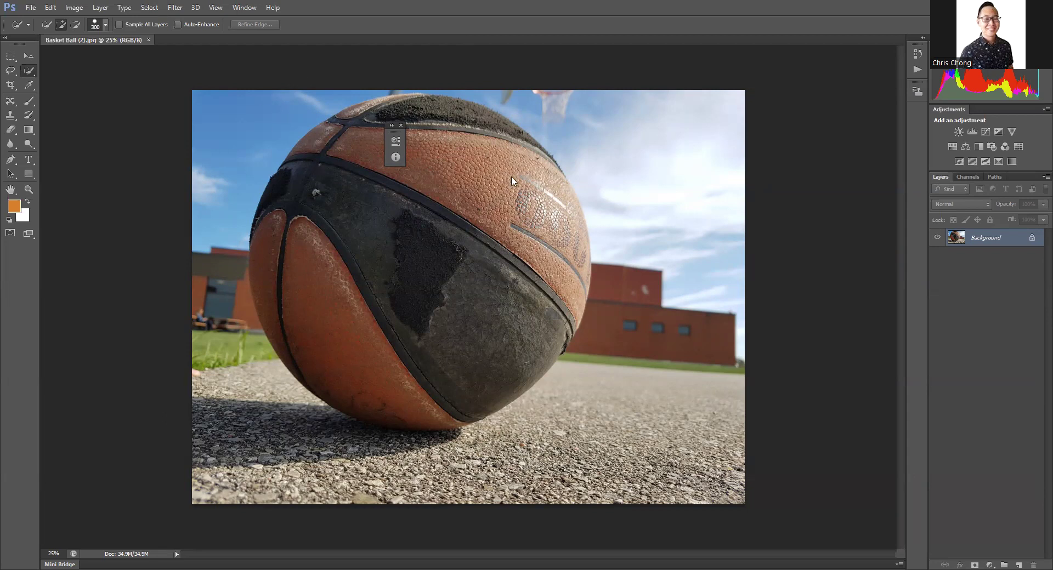
Step: Open the Nature JPG image from the Downloads folder and close the floating panel over the photo
{"action": "left_click", "coordinate": [29, 7]}
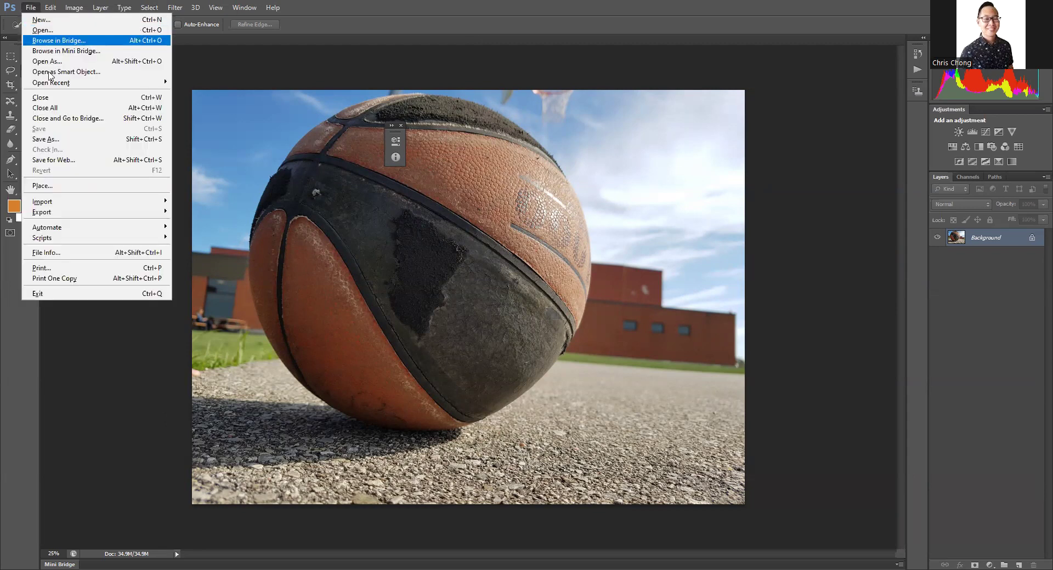
{"action": "left_click", "coordinate": [51, 31]}
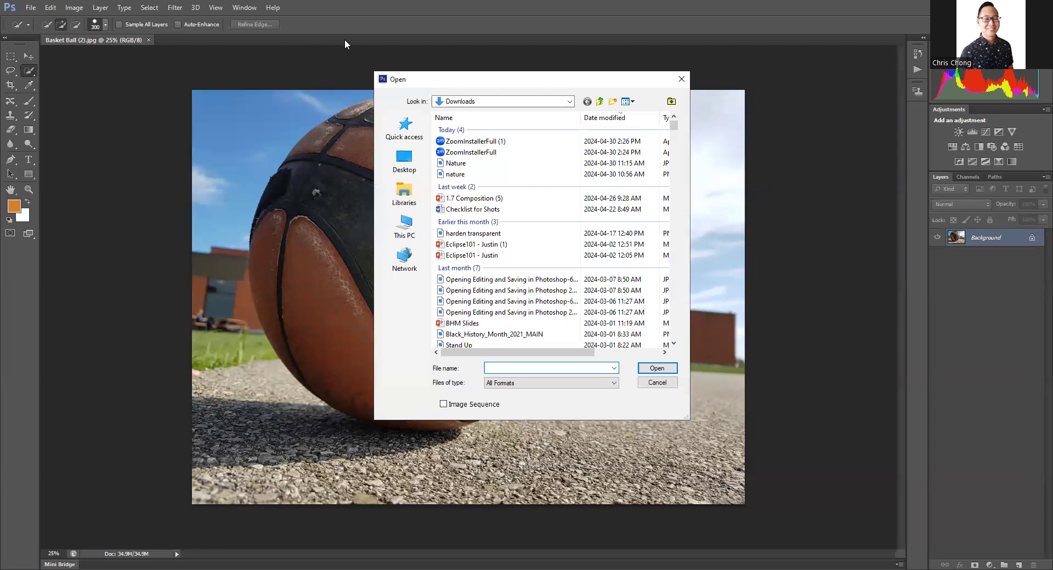
{"action": "left_click", "coordinate": [478, 164]}
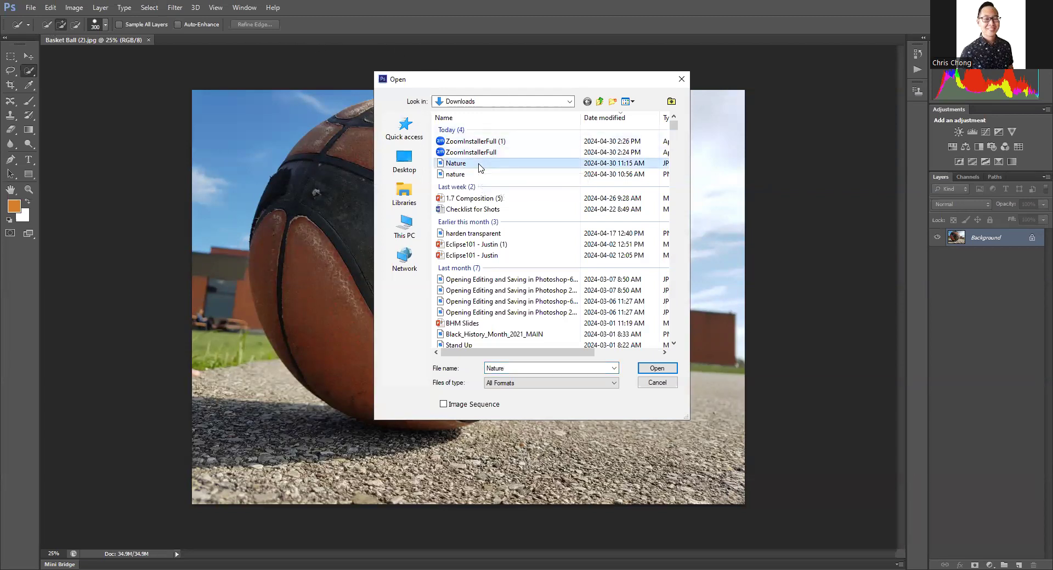
{"action": "double_click", "coordinate": [478, 163]}
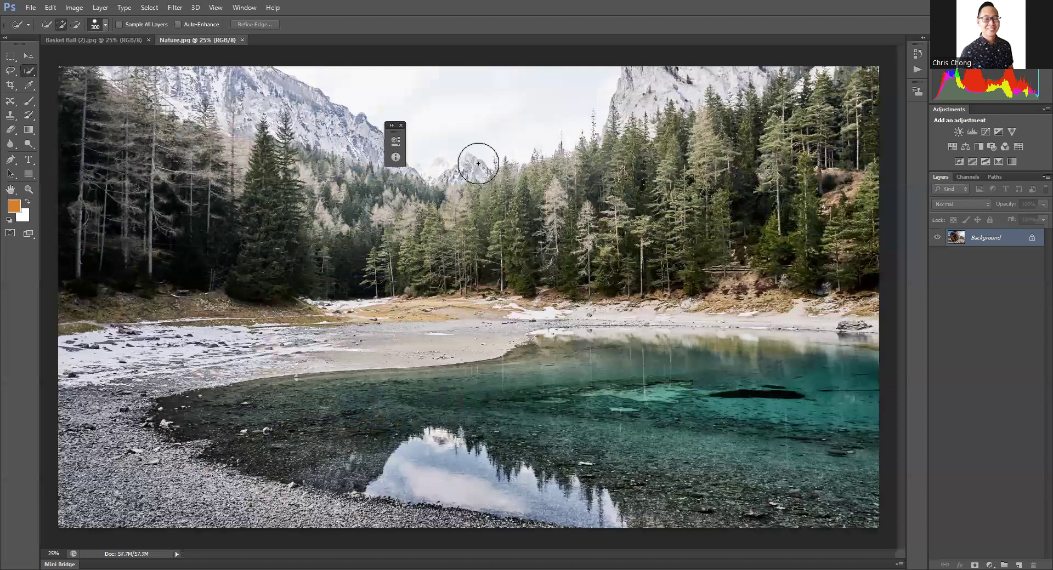
{"action": "left_click", "coordinate": [105, 39]}
{"action": "left_click", "coordinate": [188, 40]}
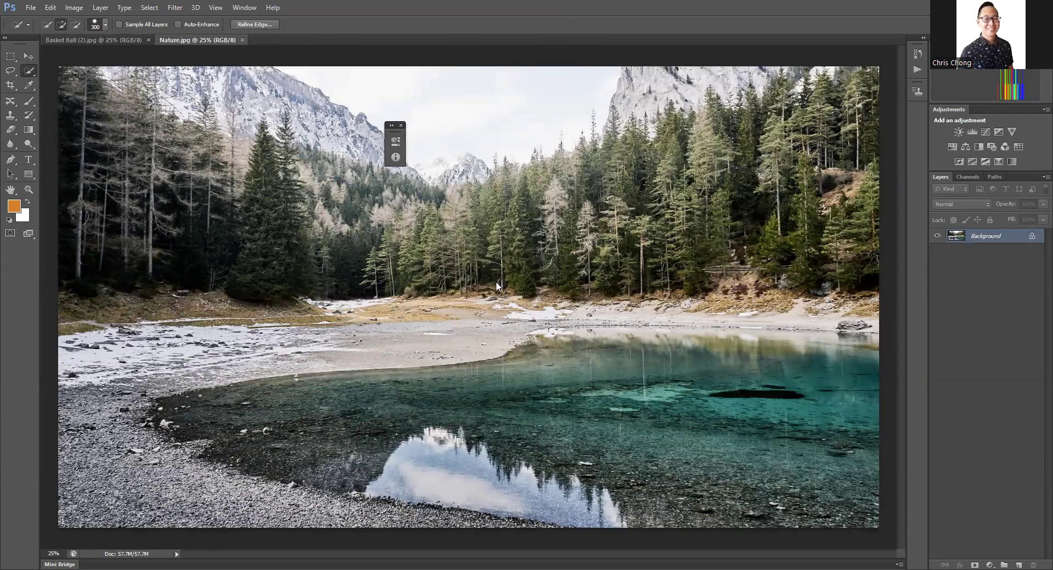
{"action": "left_click", "coordinate": [400, 126]}
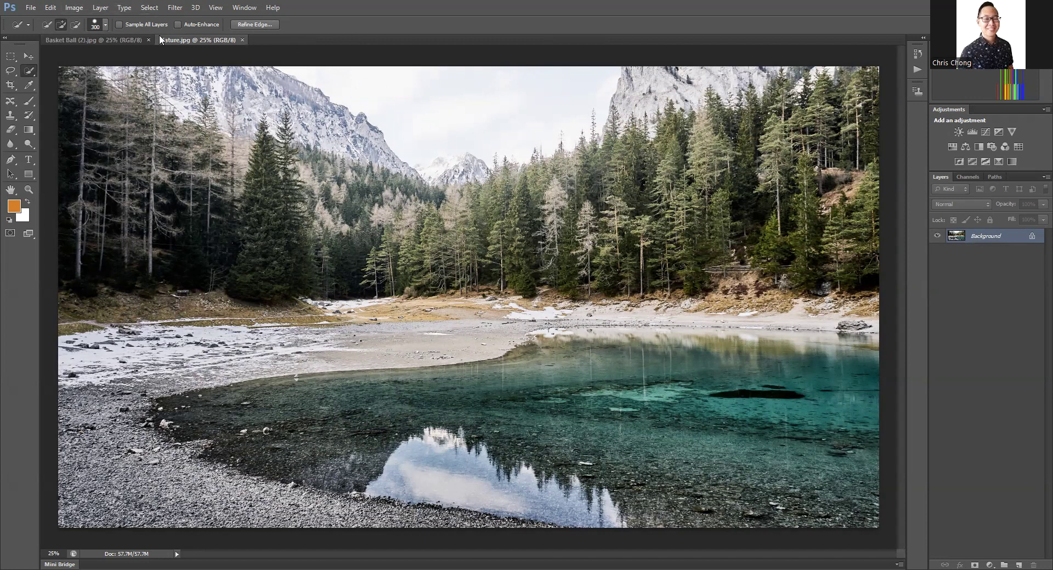
{"action": "left_click", "coordinate": [100, 7]}
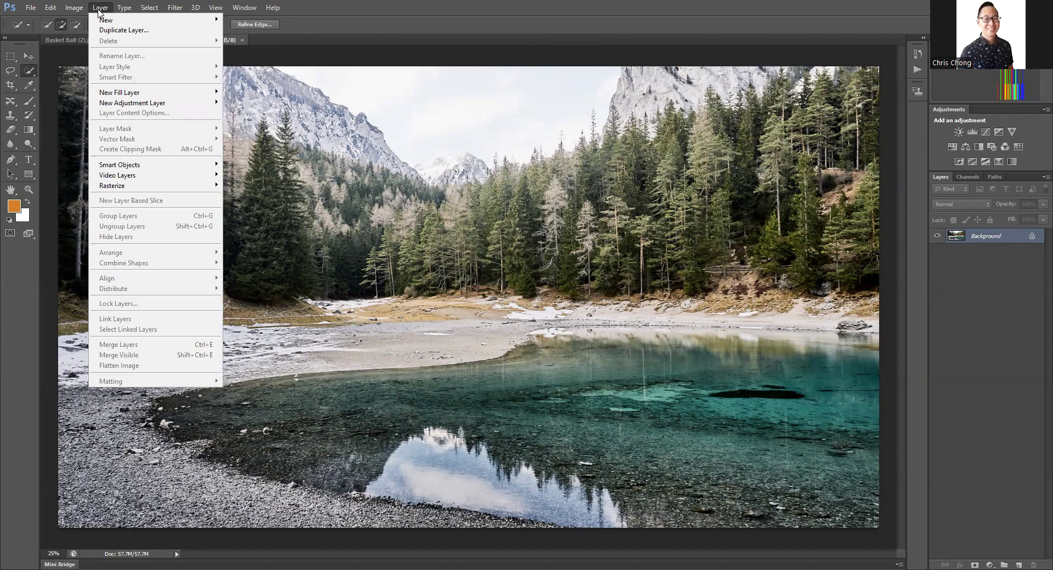
{"action": "mouse_move", "coordinate": [132, 19]}
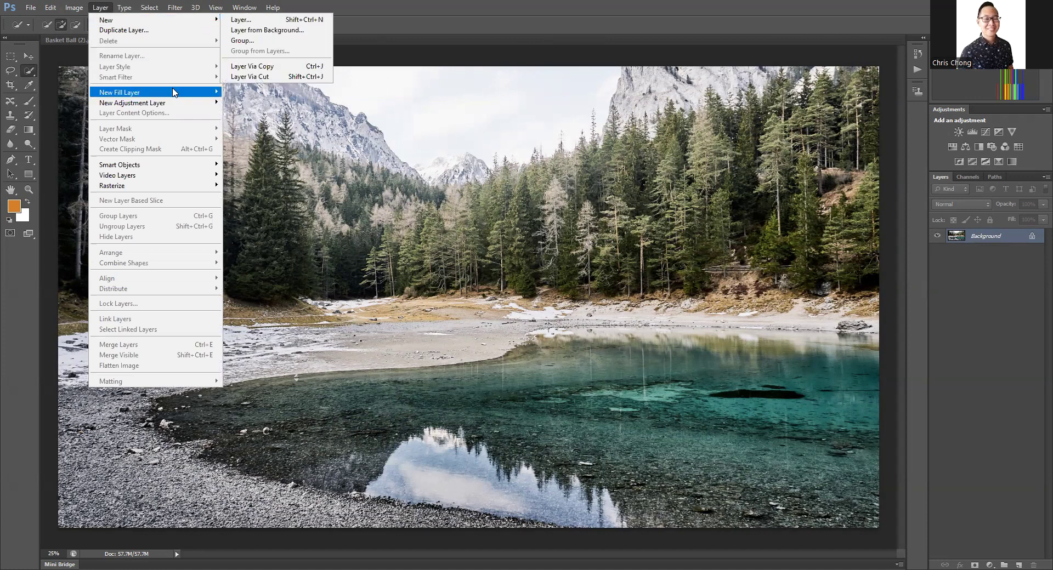
{"action": "mouse_move", "coordinate": [183, 103]}
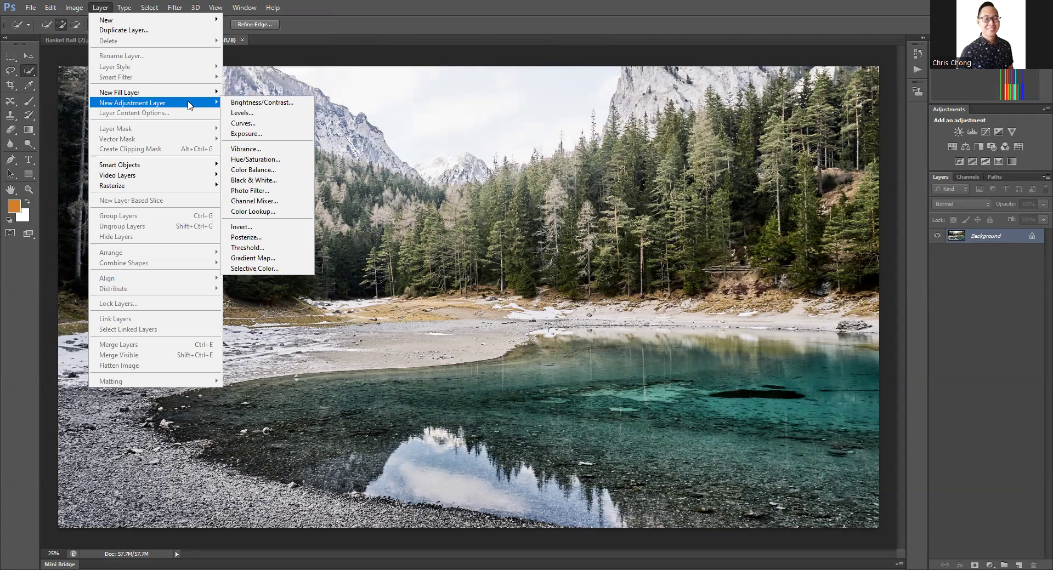
{"action": "left_click", "coordinate": [239, 114]}
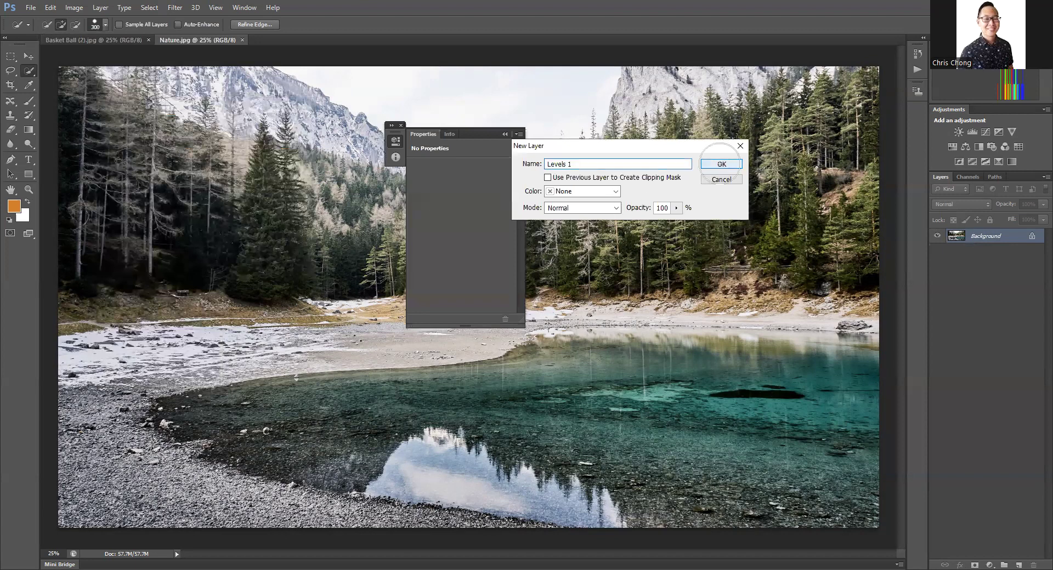
{"action": "left_click", "coordinate": [721, 165]}
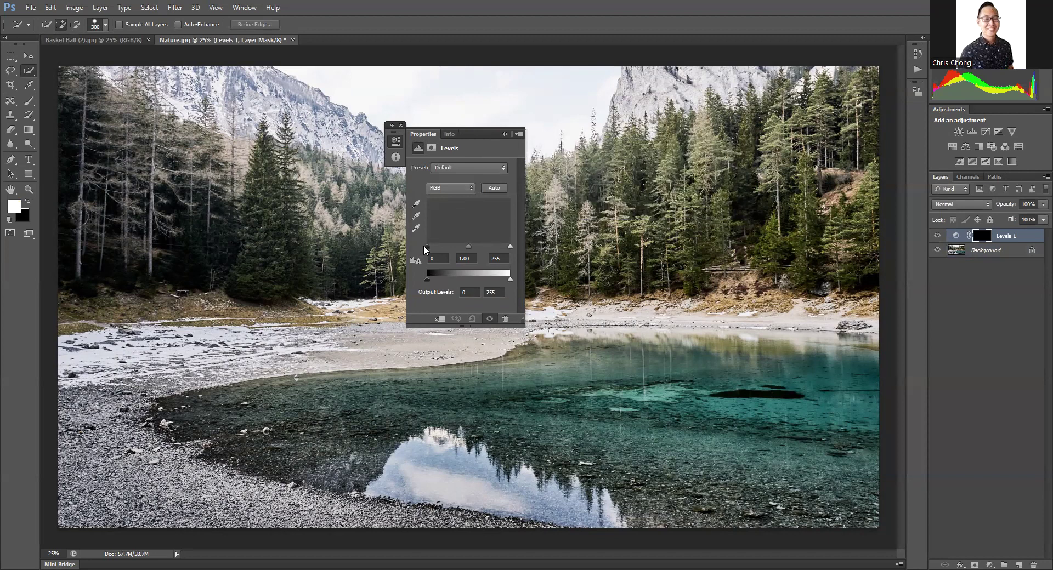
{"action": "mouse_move", "coordinate": [428, 246]}
{"action": "left_mouse_down"}
{"action": "mouse_move", "coordinate": [445, 247]}
{"action": "mouse_move", "coordinate": [434, 247]}
{"action": "left_mouse_up"}
{"action": "left_click", "coordinate": [505, 134]}
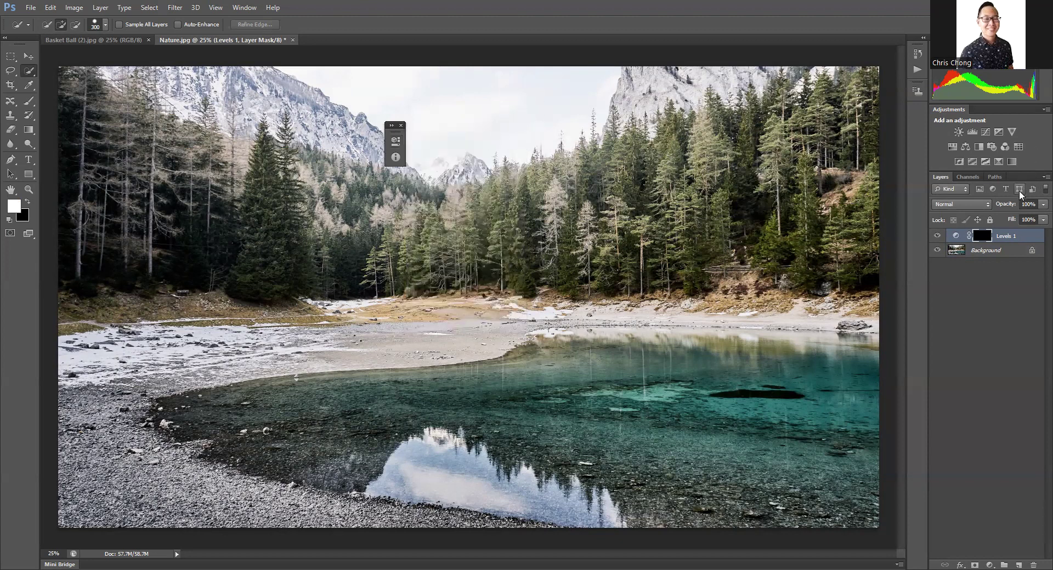
{"action": "key", "text": "Delete"}
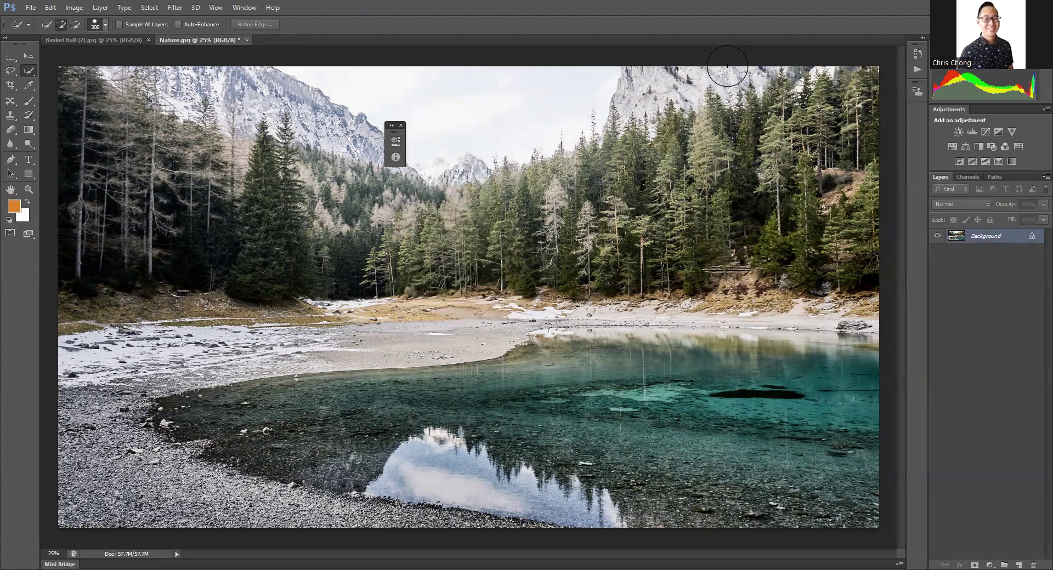
Step: Add a Levels adjustment layer above the Background layer of the Nature photo
{"action": "left_click", "coordinate": [100, 9]}
{"action": "mouse_move", "coordinate": [147, 104]}
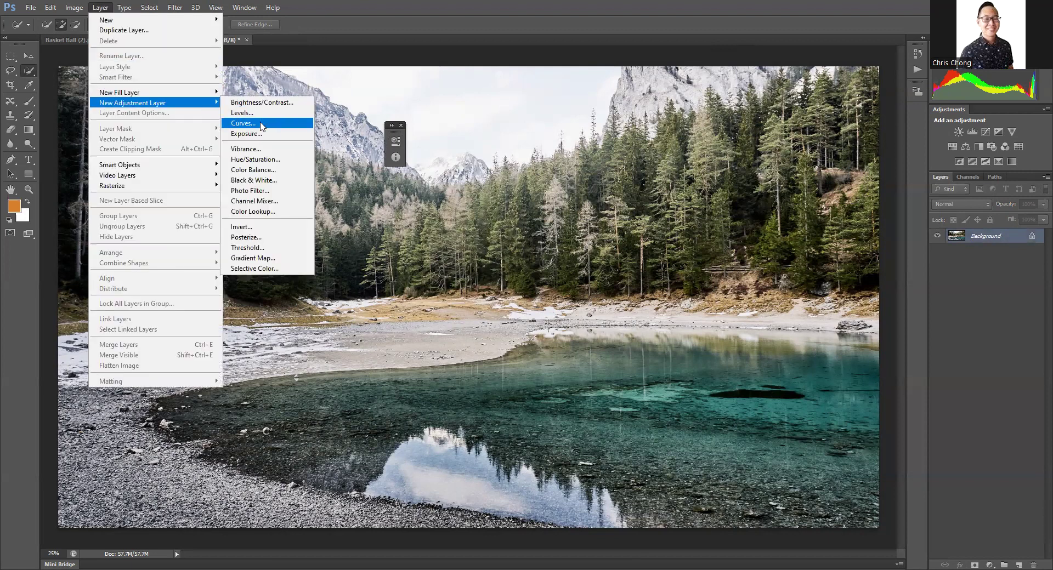
{"action": "left_click", "coordinate": [258, 114]}
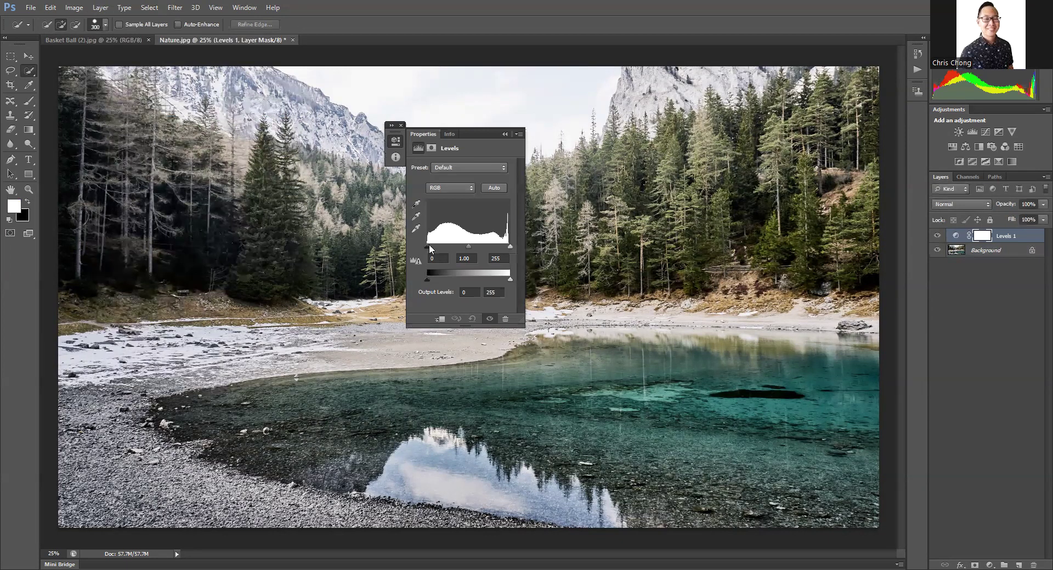
Step: Set the Levels input values to 23 for shadows, 0.94 for midtones and 230 for highlights, and close the adjustment settings
{"action": "left_click_drag", "start_coordinate": [428, 251], "coordinate": [423, 251]}
{"action": "left_click_drag", "start_coordinate": [422, 251], "coordinate": [436, 252]}
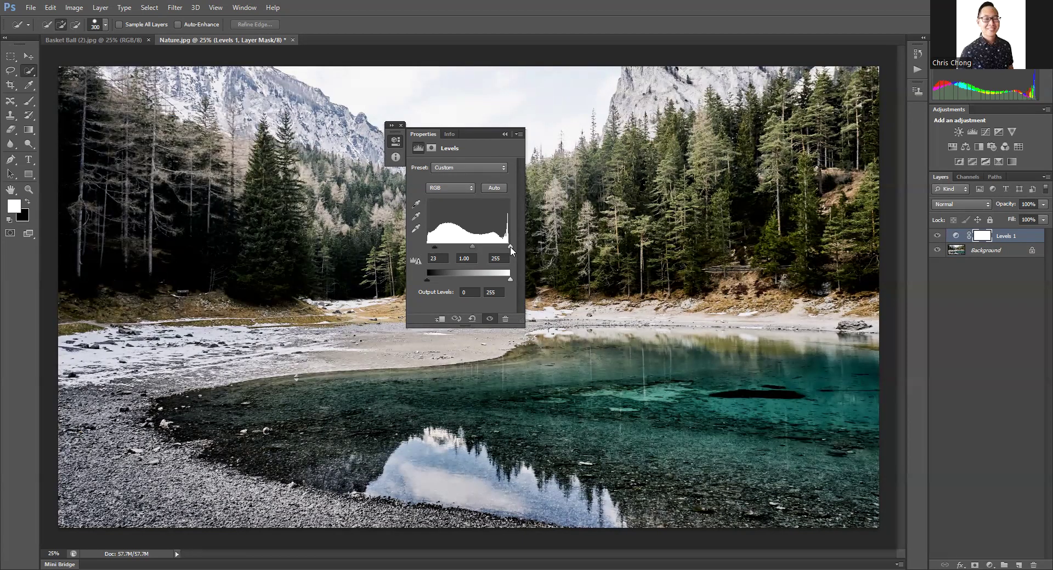
{"action": "left_click_drag", "start_coordinate": [510, 250], "coordinate": [503, 248]}
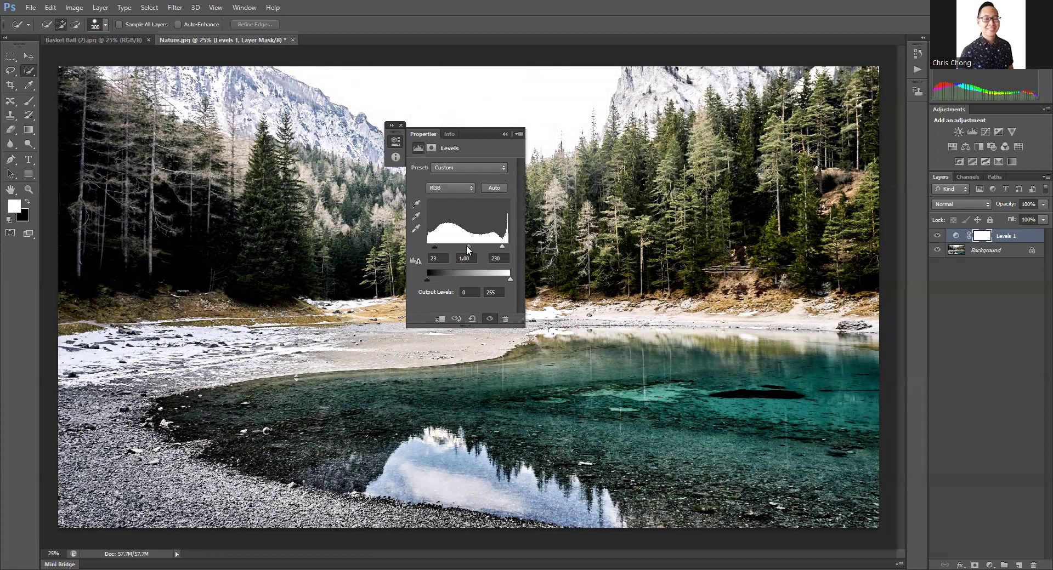
{"action": "left_click_drag", "start_coordinate": [467, 250], "coordinate": [471, 241]}
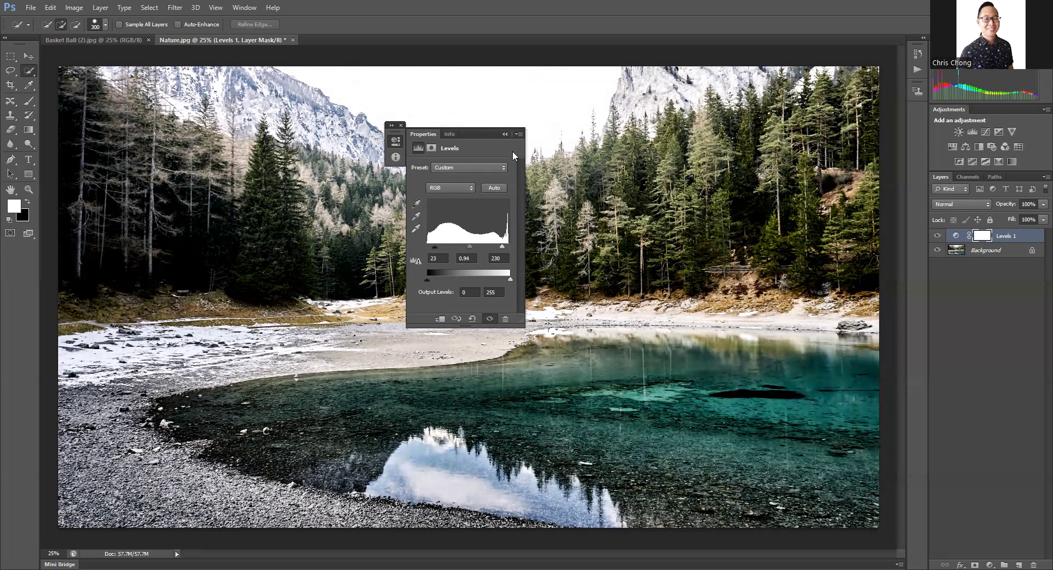
{"action": "left_click", "coordinate": [402, 126]}
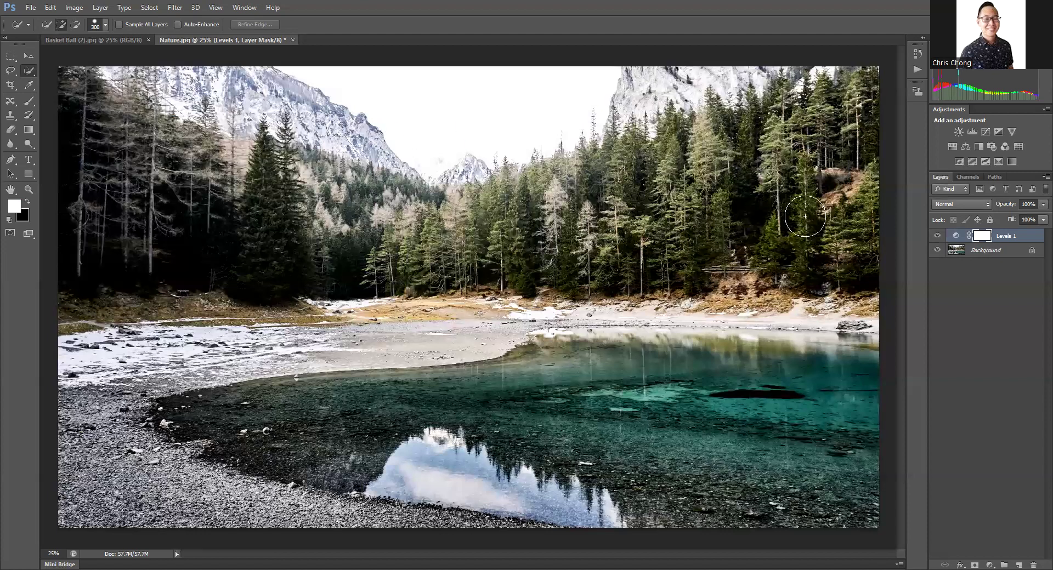
Step: Toggle the visibility of the Levels 1 layer to compare the photo with and without the adjustment
{"action": "left_click", "coordinate": [938, 235]}
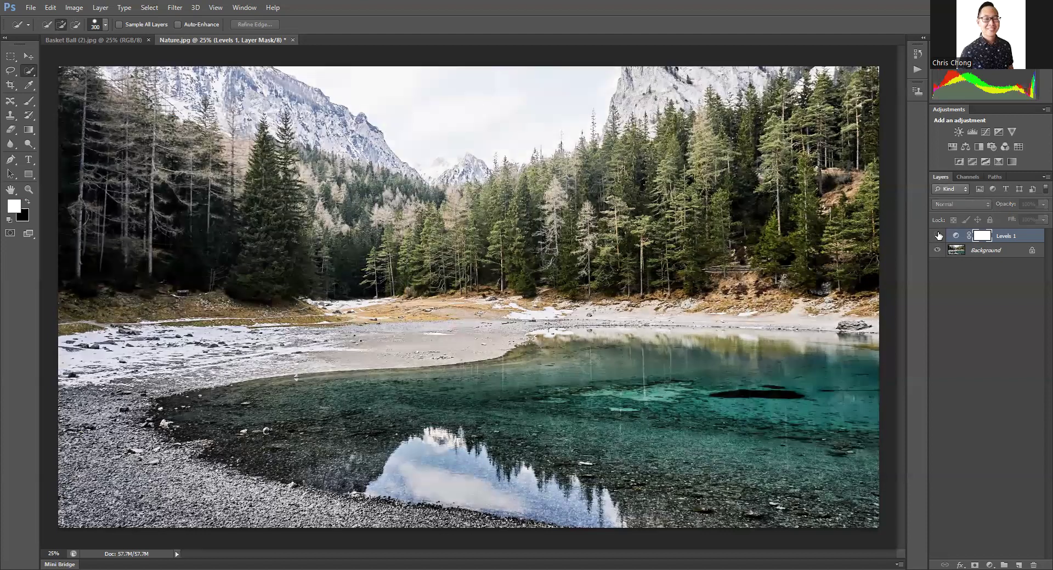
{"action": "left_click", "coordinate": [938, 236]}
{"action": "left_click", "coordinate": [938, 235]}
{"action": "left_click", "coordinate": [939, 236]}
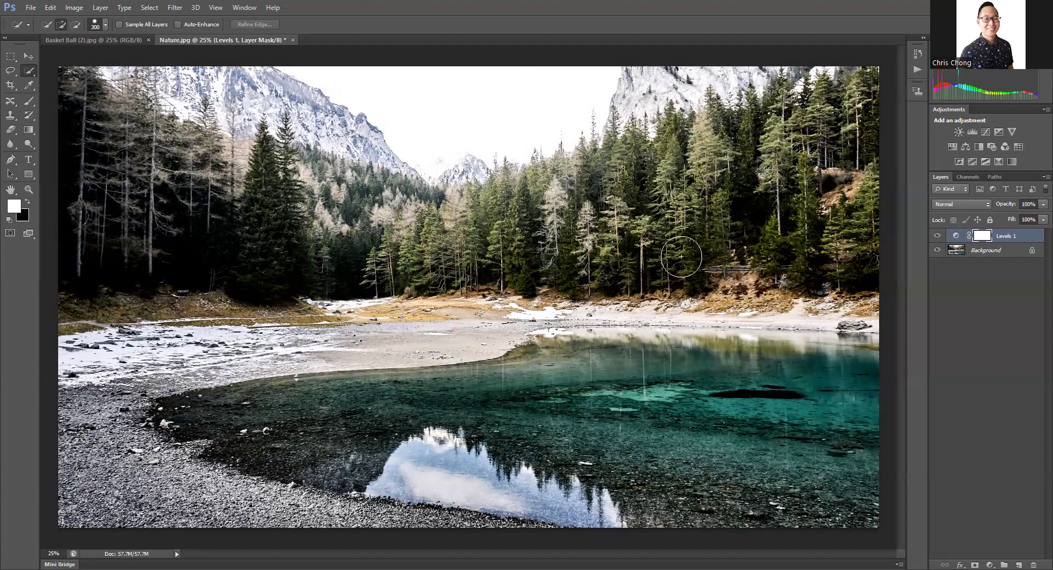
{"action": "left_click", "coordinate": [938, 236]}
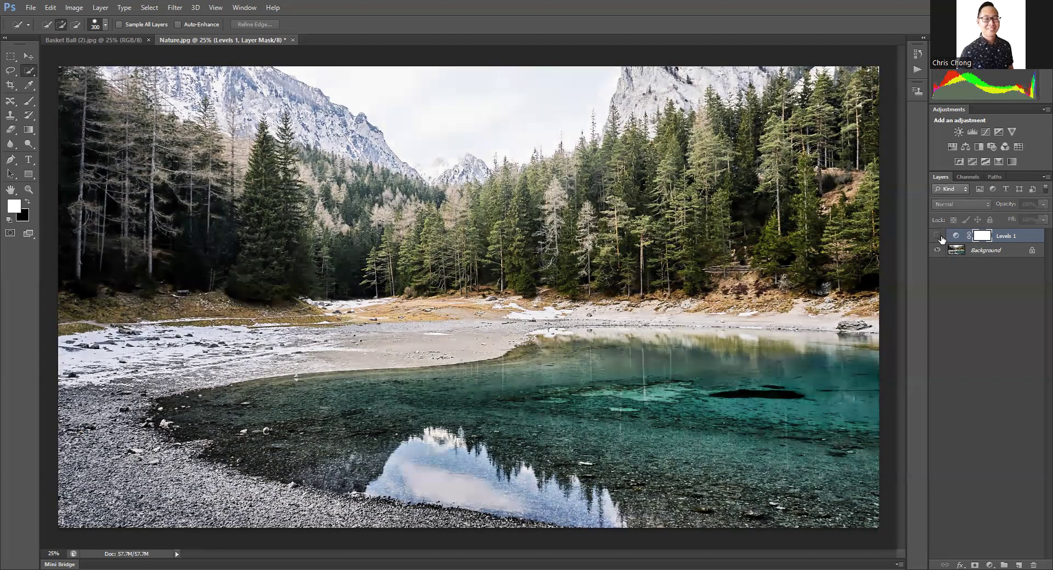
{"action": "left_click", "coordinate": [938, 236]}
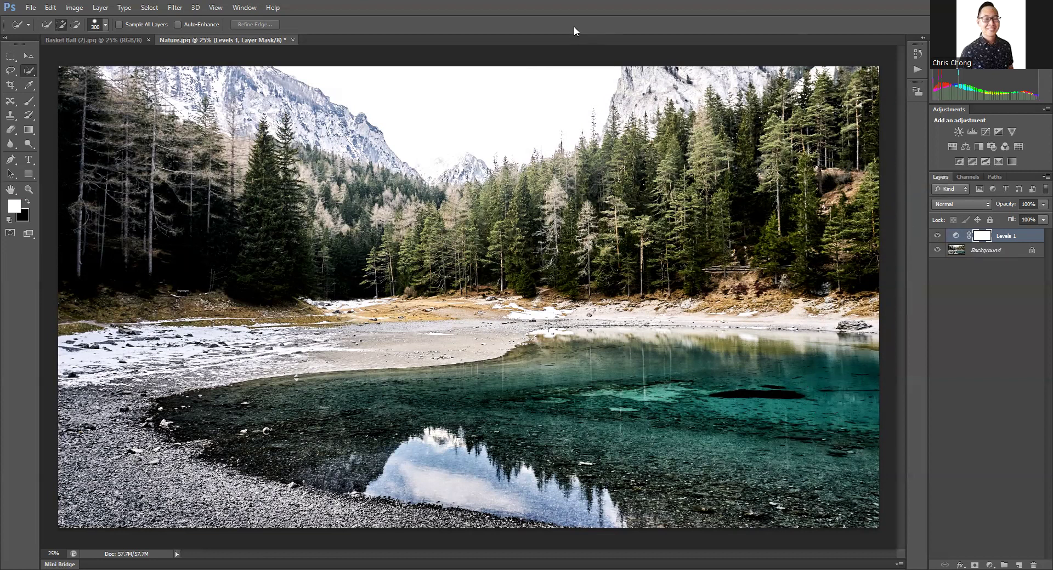
Step: Go to the Basket Ball (2).jpg document and enlarge the Quick Selection brush to 700
{"action": "left_click", "coordinate": [102, 40]}
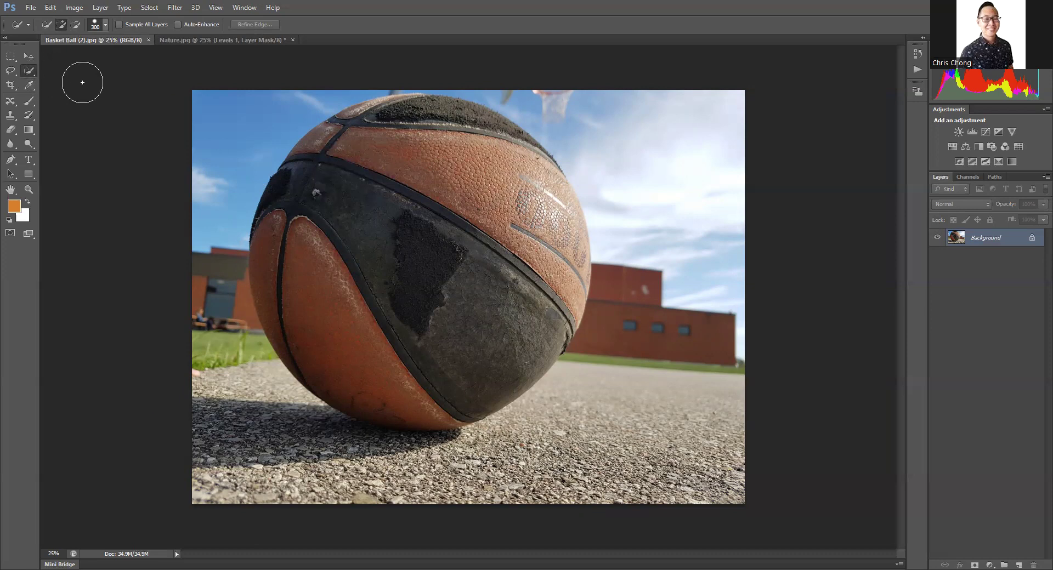
{"action": "right_click", "coordinate": [29, 72]}
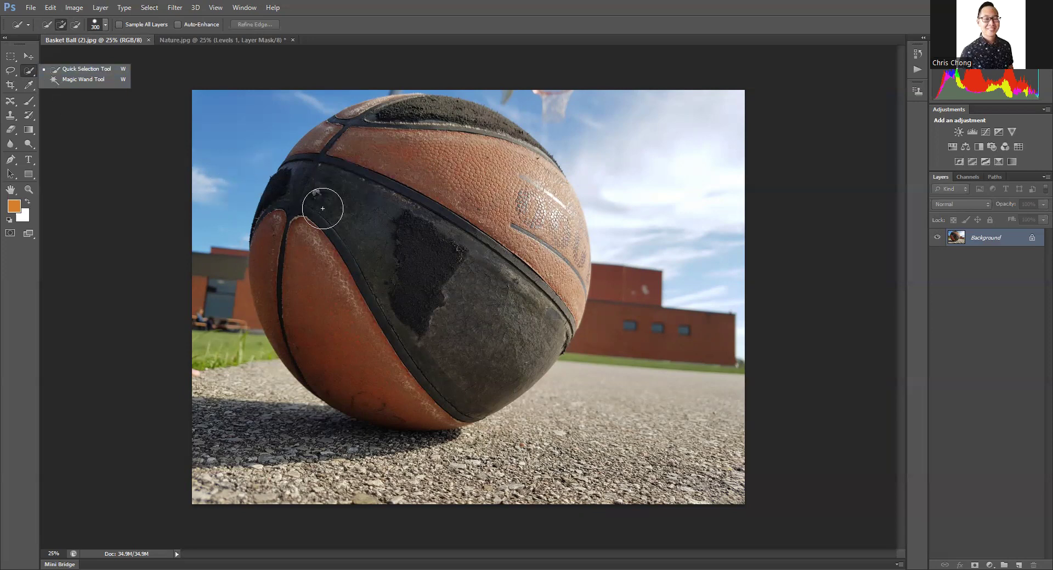
{"action": "key", "text": "bracketright"}
{"action": "key", "text": "bracketright"}
{"action": "key", "text": "bracketright"}
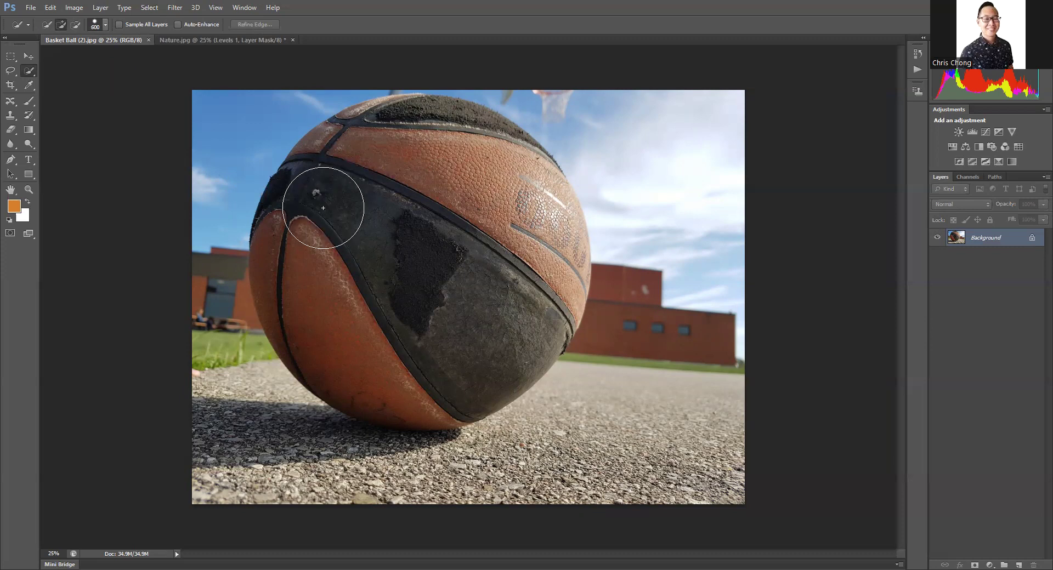
{"action": "key", "text": "bracketright"}
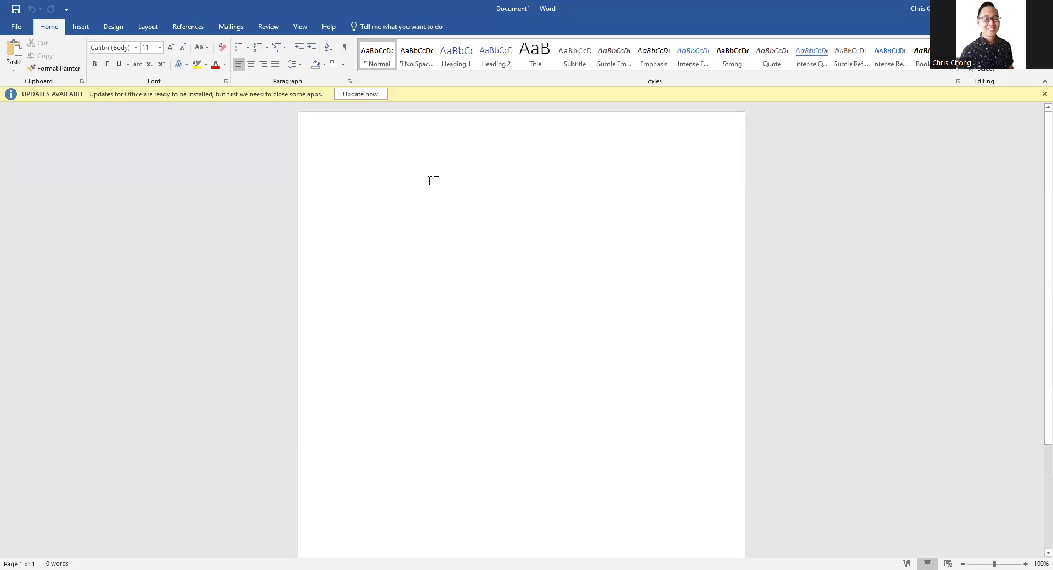
Step: Switch to Word, enter "]" in the blank document, enlarge it to 24 pt and start a new line
{"action": "type", "text": "I"}
{"action": "key", "text": "BackSpace"}
{"action": "type", "text": "I"}
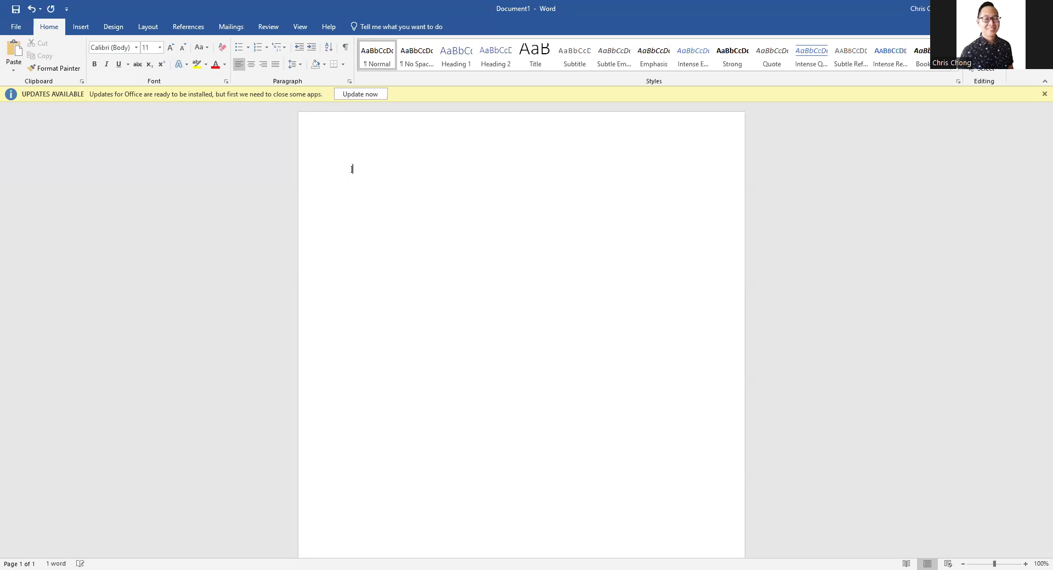
{"action": "left_click_drag", "start_coordinate": [364, 159], "coordinate": [324, 170]}
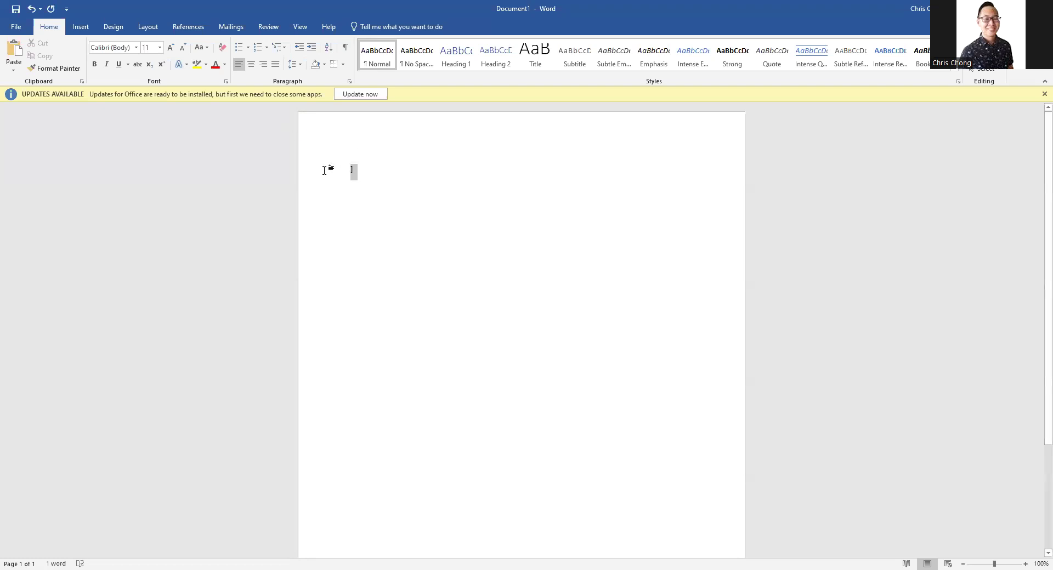
{"action": "left_click", "coordinate": [171, 47]}
{"action": "left_click", "coordinate": [170, 47]}
{"action": "left_click", "coordinate": [170, 47]}
{"action": "left_click", "coordinate": [171, 47]}
{"action": "left_click", "coordinate": [171, 48]}
{"action": "left_click", "coordinate": [171, 47]}
{"action": "left_click", "coordinate": [171, 47]}
{"action": "left_click", "coordinate": [397, 173]}
{"action": "key", "text": "Return"}
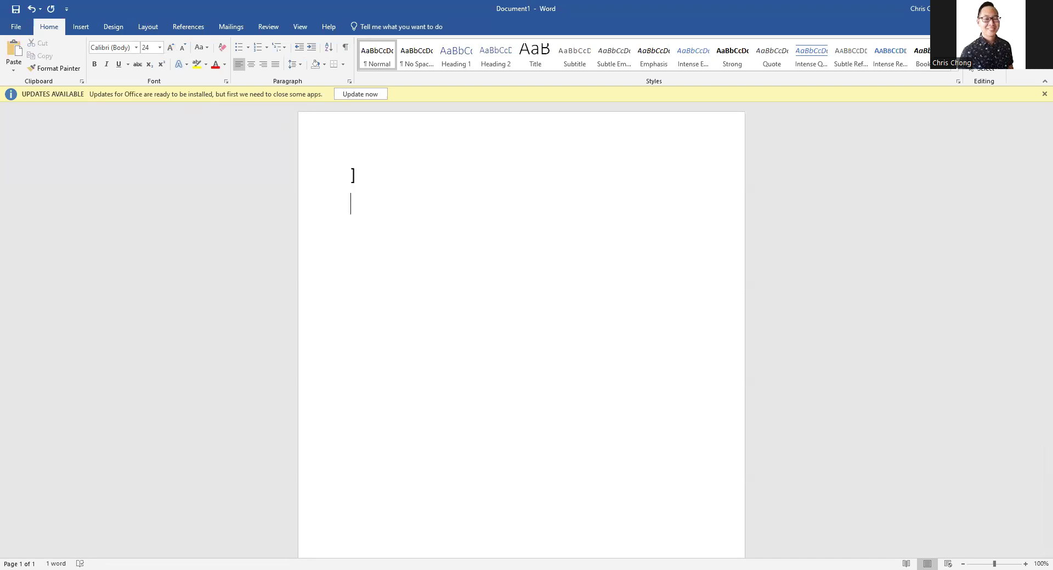
Step: Complete the bracket key notes as "] → bigger" on the first line and "[ → smaller" on the second
{"action": "type", "text": "["}
{"action": "left_click", "coordinate": [377, 176]}
{"action": "type", "text": "--> b"}
{"action": "type", "text": "igger"}
{"action": "type", "text": " -->"}
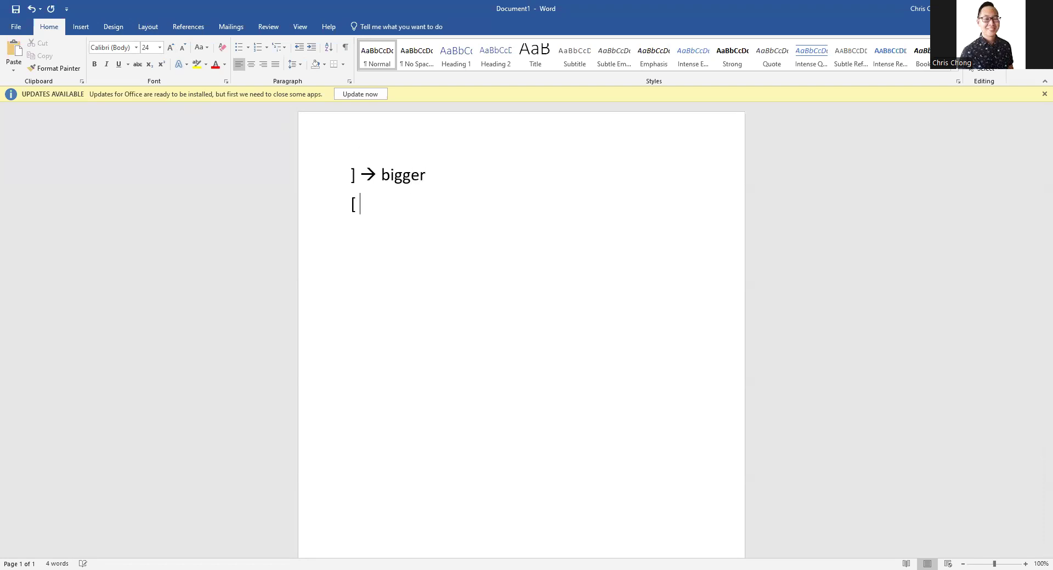
{"action": "type", "text": " smaller"}
Step: Below the bracket notes, leave a blank line and add "Zoom in:" with "Ctrl, +" on the following line
{"action": "key", "text": "Return"}
{"action": "key", "text": "Return"}
{"action": "type", "text": "Zoo"}
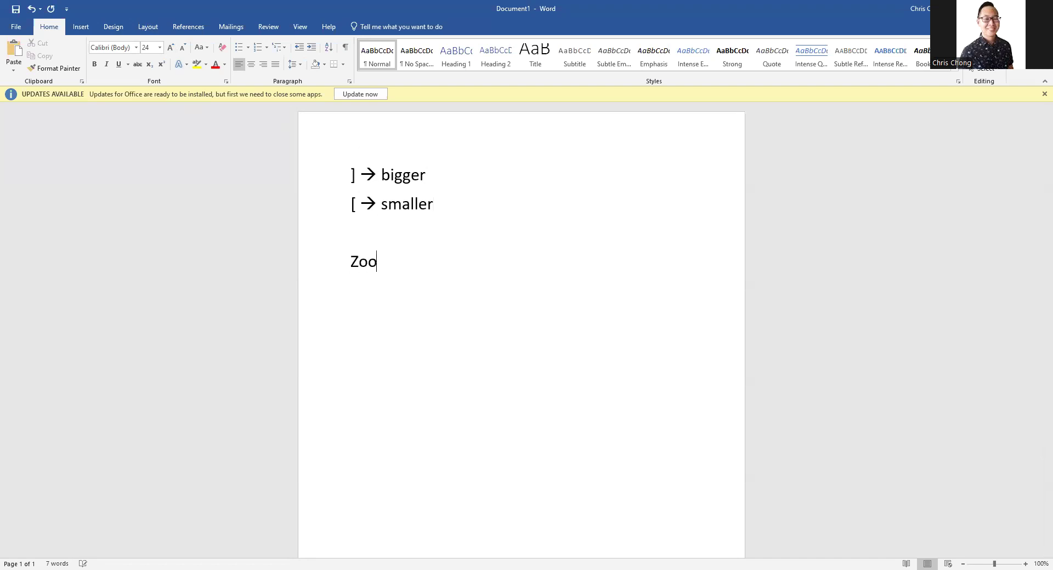
{"action": "type", "text": "m in:"}
{"action": "key", "text": "Return"}
{"action": "type", "text": "Ctrl, +"}
Step: After another blank line, add "Zoom out:" with "Ctrl, -" on the following line
{"action": "key", "text": "Return"}
{"action": "key", "text": "Return"}
{"action": "type", "text": "Zoom o"}
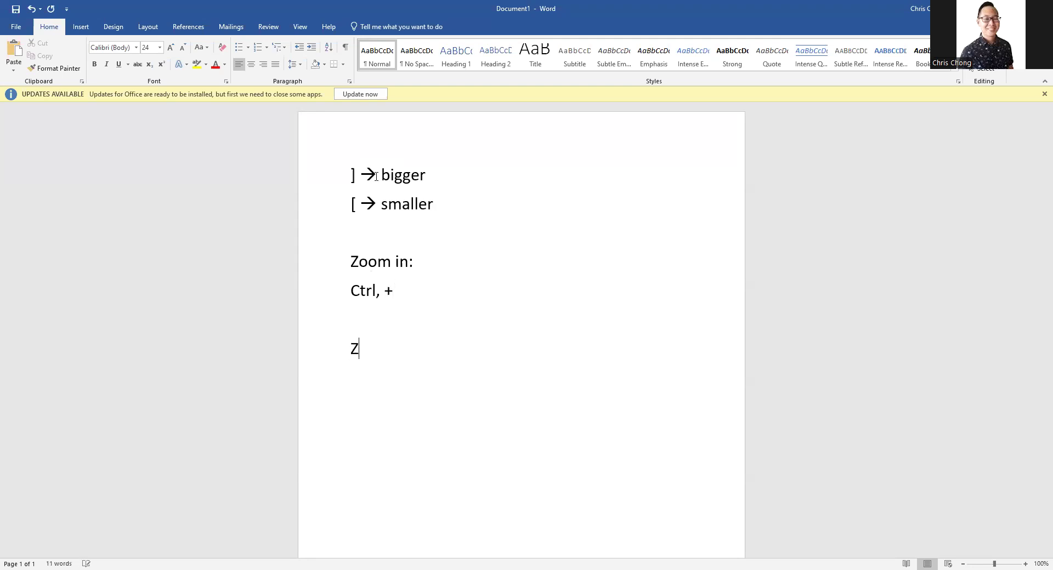
{"action": "type", "text": "ut:"}
{"action": "key", "text": "Return"}
{"action": "type", "text": "Ctrl, -"}
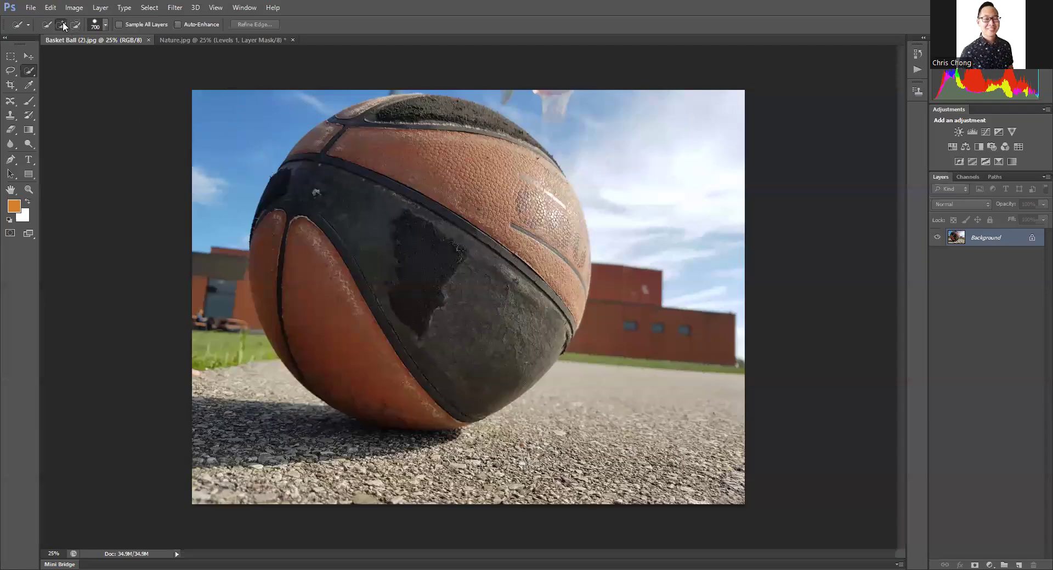
Step: Switch back to Photoshop and select the basketball with the Quick Selection tool in add-to-selection mode
{"action": "left_click", "coordinate": [60, 25]}
{"action": "mouse_move", "coordinate": [432, 170]}
{"action": "left_mouse_down"}
{"action": "mouse_move", "coordinate": [389, 177]}
{"action": "mouse_move", "coordinate": [366, 230]}
{"action": "mouse_move", "coordinate": [313, 250]}
{"action": "mouse_move", "coordinate": [313, 259]}
{"action": "mouse_move", "coordinate": [337, 283]}
{"action": "mouse_move", "coordinate": [366, 272]}
{"action": "mouse_move", "coordinate": [450, 198]}
{"action": "mouse_move", "coordinate": [501, 244]}
{"action": "mouse_move", "coordinate": [497, 197]}
{"action": "mouse_move", "coordinate": [468, 168]}
{"action": "mouse_move", "coordinate": [509, 210]}
{"action": "mouse_move", "coordinate": [528, 308]}
{"action": "left_mouse_up"}
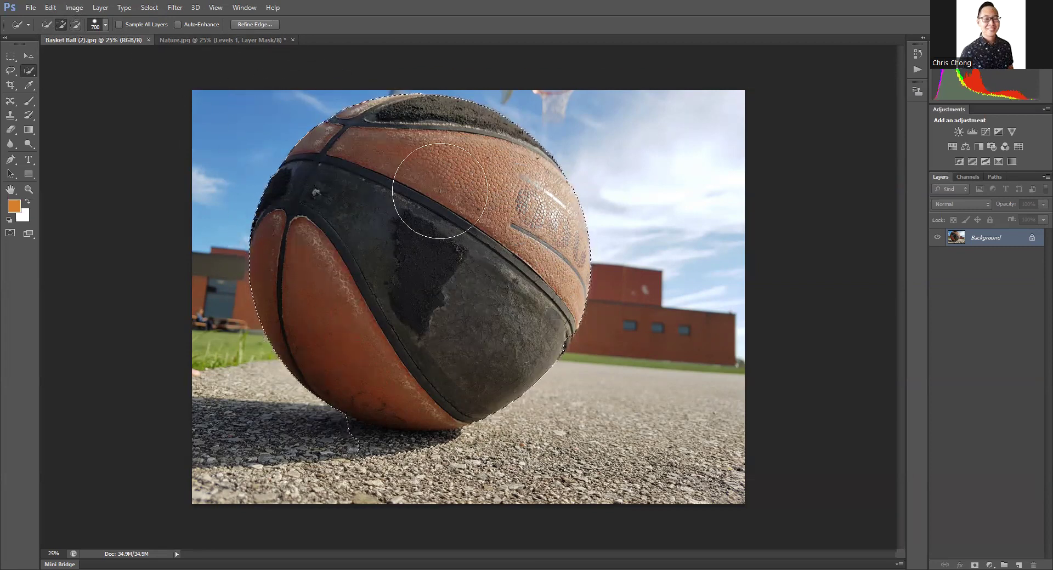
Step: Subtract the shadow area beneath the basketball from the selection, using a 250-size Quick Selection brush
{"action": "left_click", "coordinate": [70, 25]}
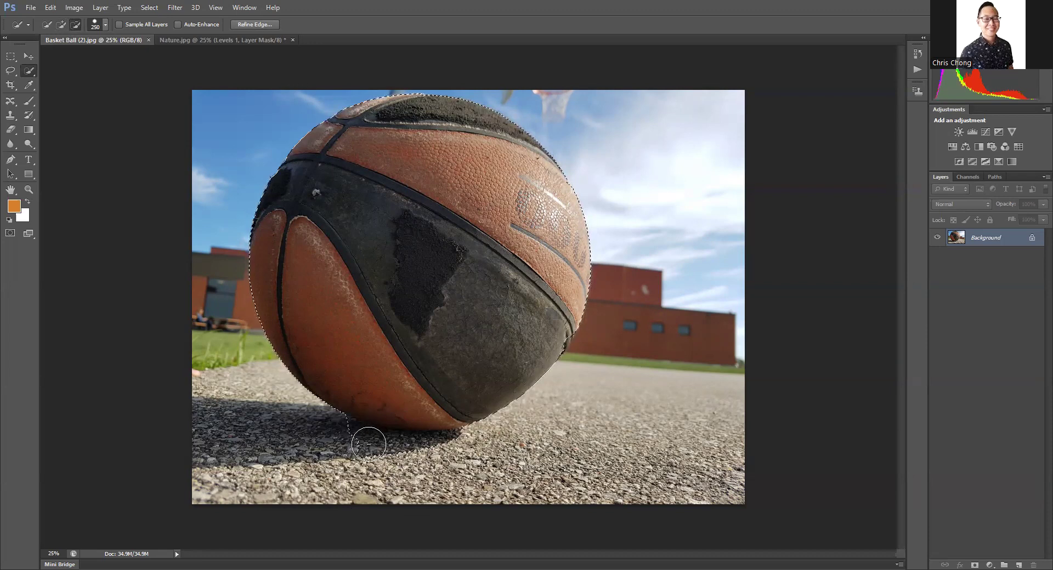
{"action": "mouse_move", "coordinate": [348, 445]}
{"action": "left_mouse_down"}
{"action": "mouse_move", "coordinate": [383, 456]}
{"action": "mouse_move", "coordinate": [456, 447]}
{"action": "mouse_move", "coordinate": [416, 449]}
{"action": "left_mouse_up"}
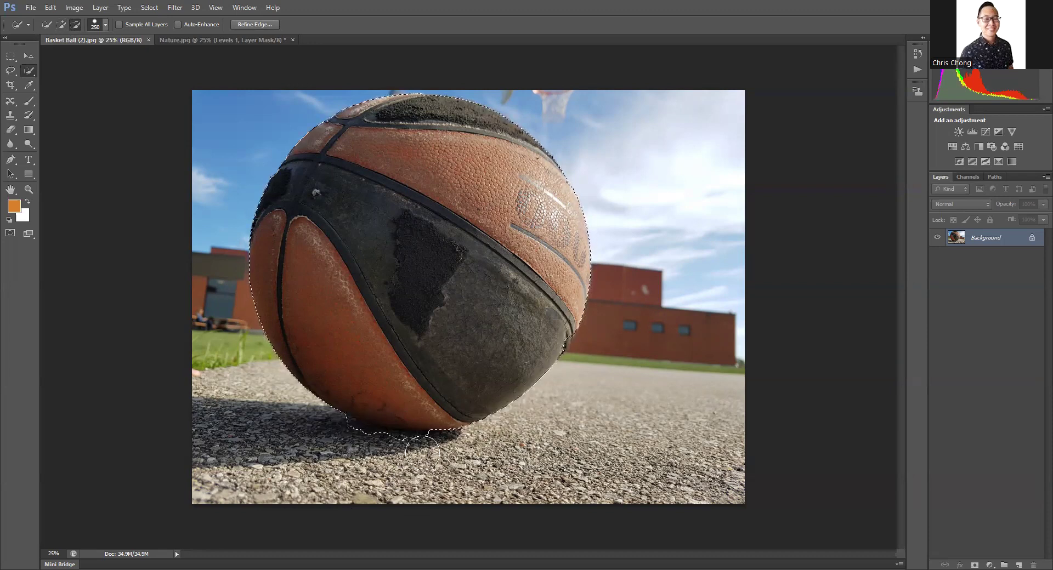
{"action": "left_click_drag", "start_coordinate": [342, 440], "coordinate": [347, 441]}
{"action": "left_click", "coordinate": [357, 444]}
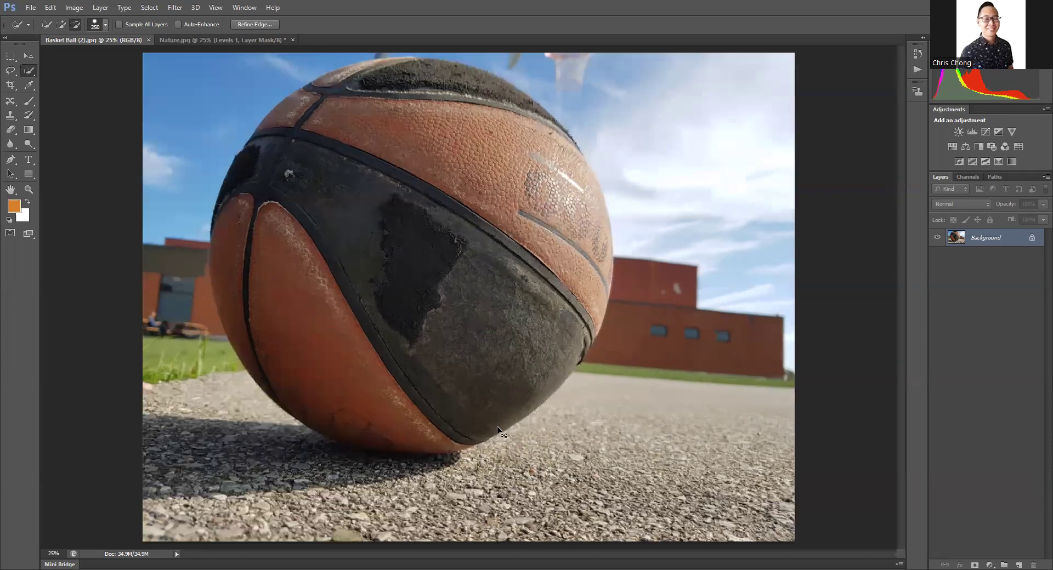
Step: Copy the selected basketball and paste it into Nature.jpg as a new layer
{"action": "key", "text": "ctrl+plus"}
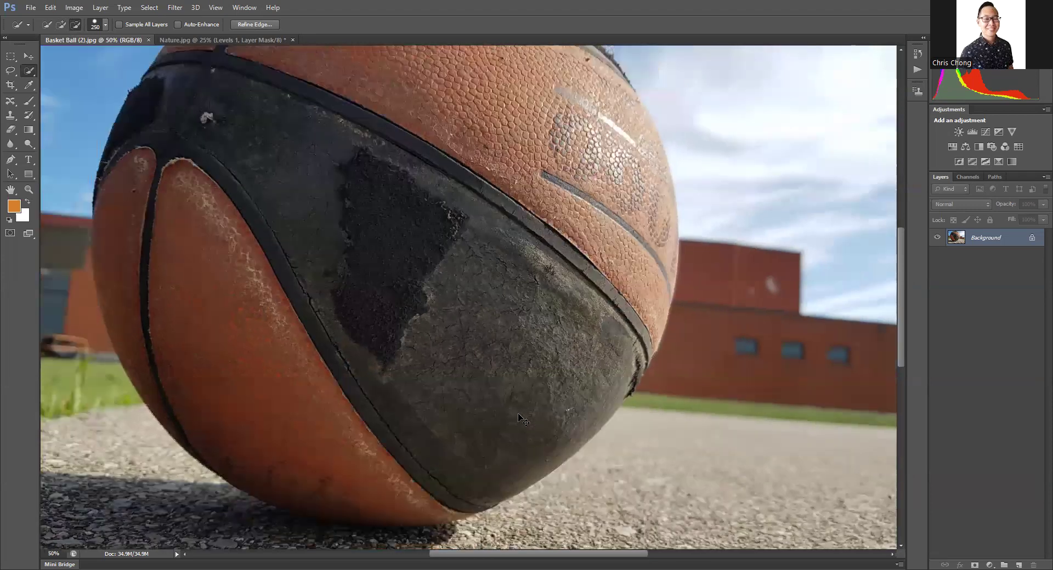
{"action": "key", "text": "ctrl+minus"}
{"action": "key", "text": "ctrl+minus"}
{"action": "key", "text": "ctrl+minus"}
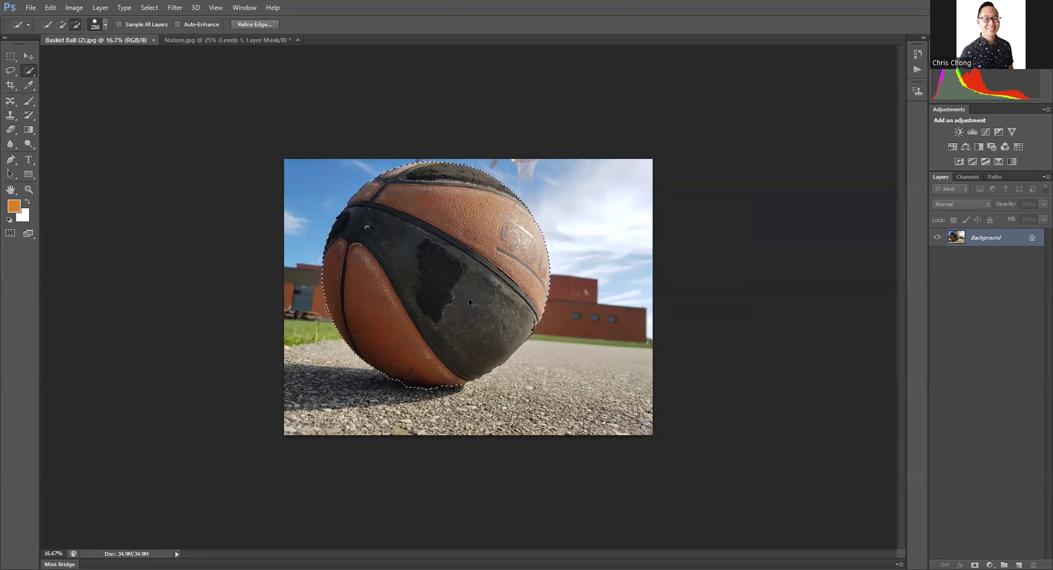
{"action": "left_click", "coordinate": [223, 38]}
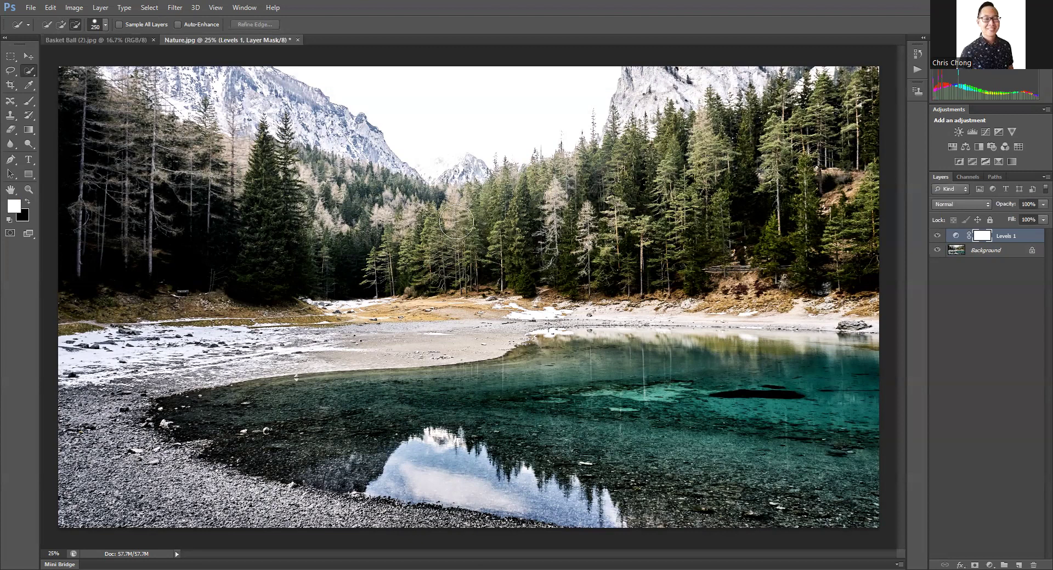
{"action": "key", "text": "ctrl+v"}
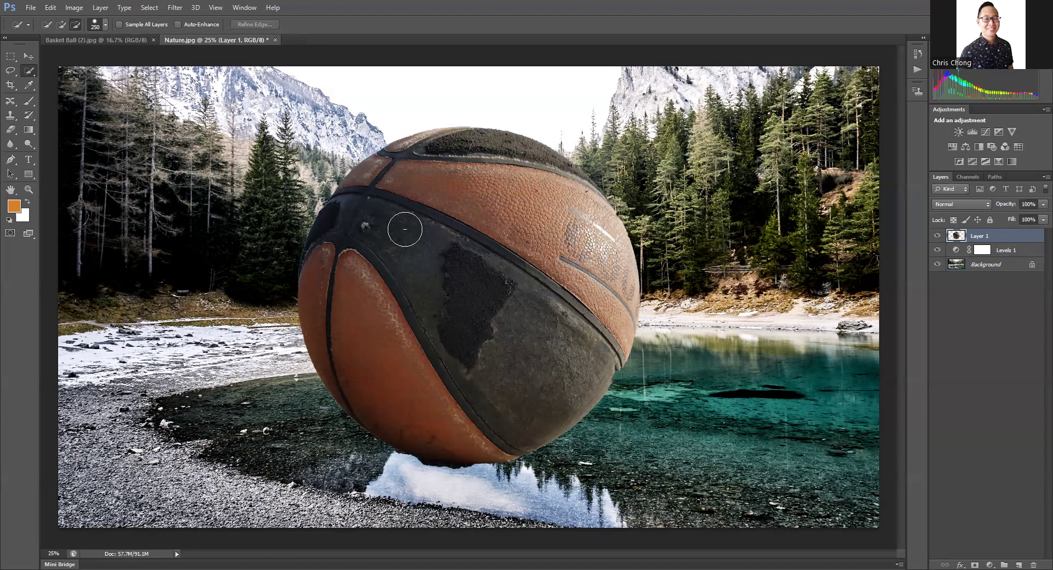
Step: Free-transform the pasted basketball, scaling it to about 86.5% and rotating it about 2°
{"action": "key", "text": "ctrl+t"}
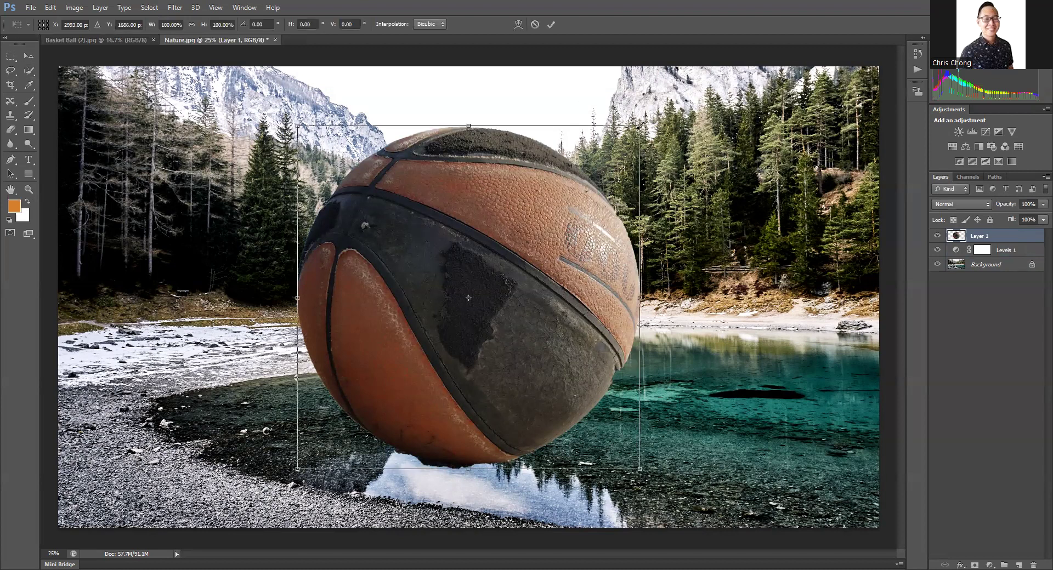
{"action": "left_click_drag", "start_coordinate": [639, 126], "coordinate": [634, 128]}
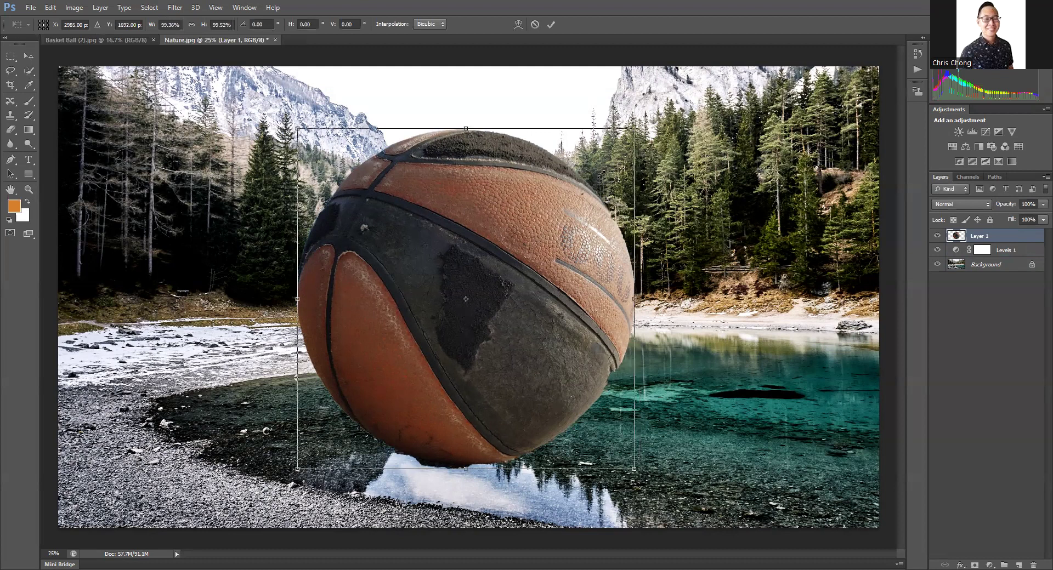
{"action": "right_click", "coordinate": [475, 268]}
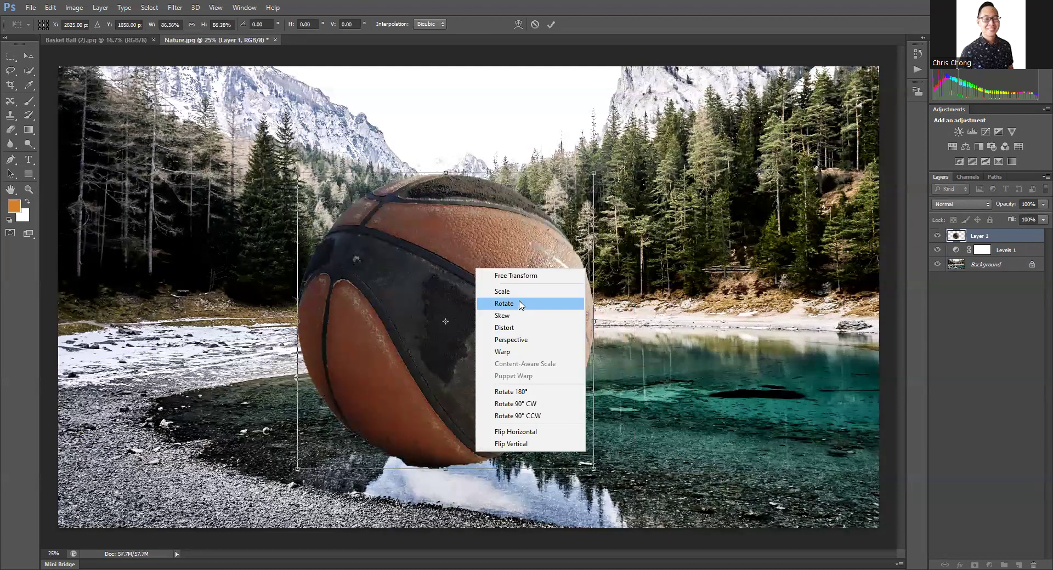
{"action": "left_click", "coordinate": [525, 316]}
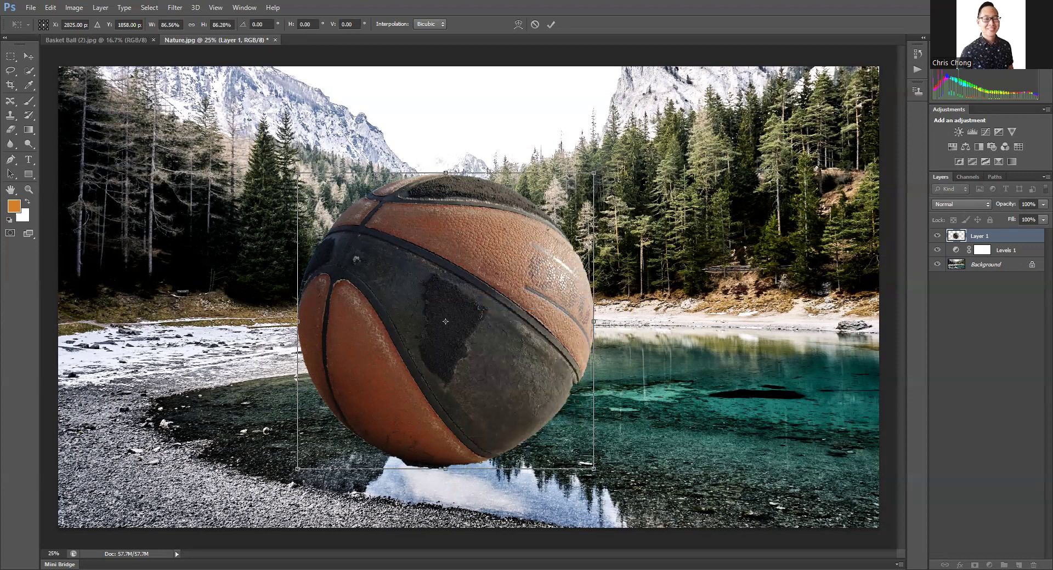
{"action": "left_click_drag", "start_coordinate": [312, 320], "coordinate": [311, 315]}
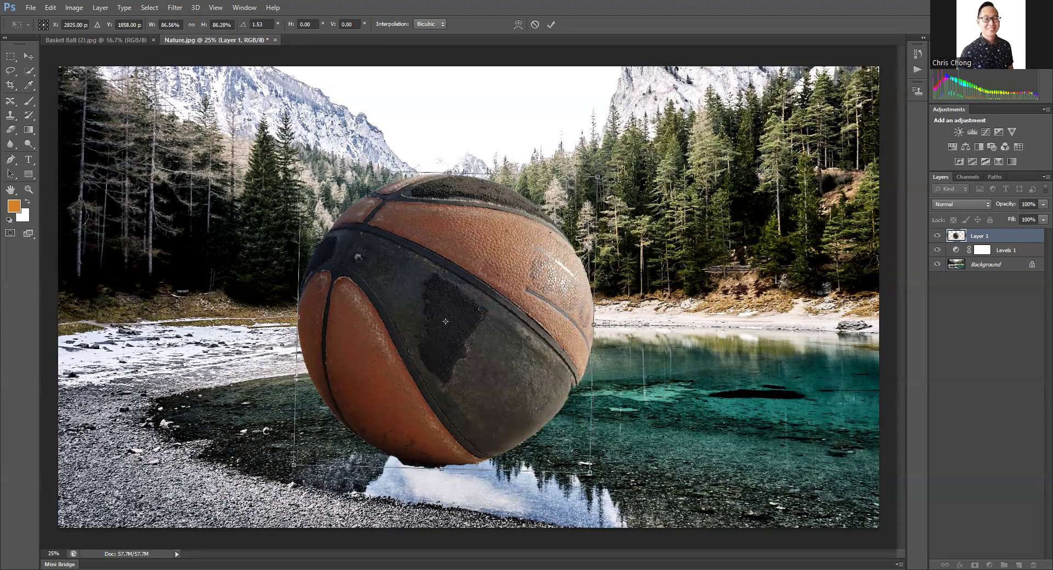
{"action": "left_click_drag", "start_coordinate": [563, 197], "coordinate": [564, 199]}
Step: Distort the basketball by pulling its upper-right corner slightly outward, and apply the transformation
{"action": "right_click", "coordinate": [495, 285]}
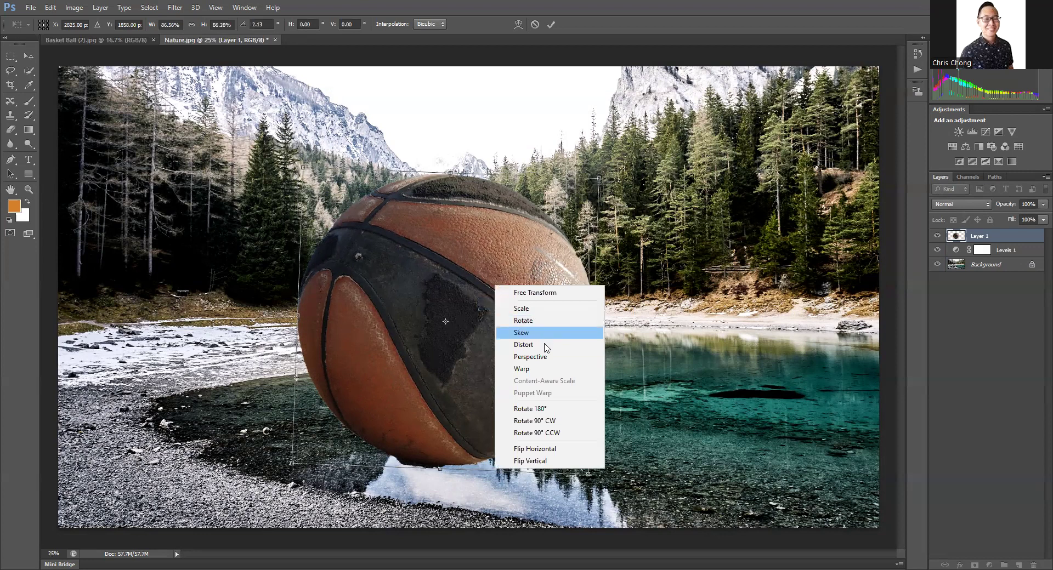
{"action": "left_click", "coordinate": [545, 346]}
{"action": "left_click_drag", "start_coordinate": [598, 178], "coordinate": [596, 179]}
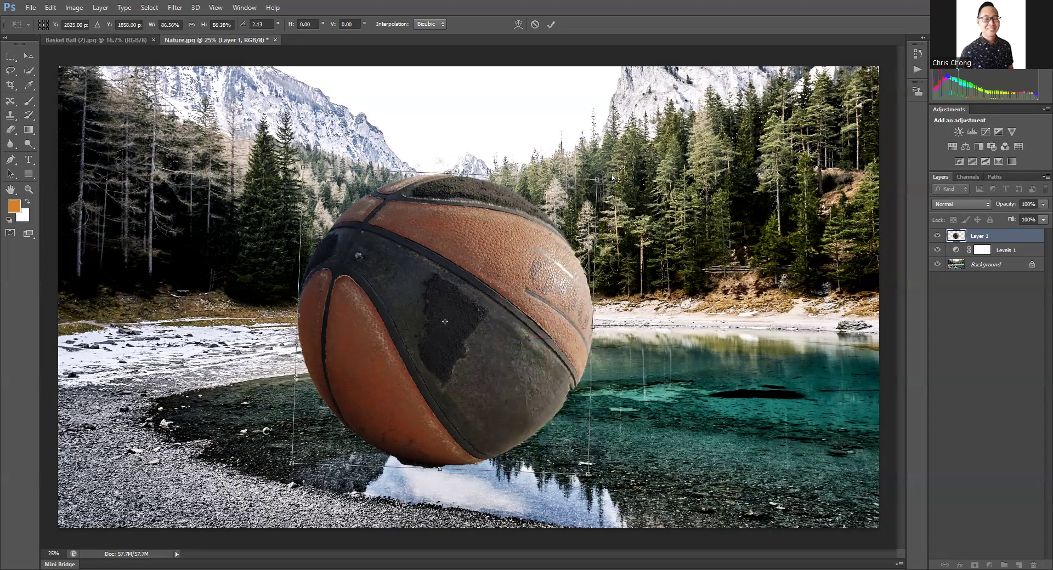
{"action": "left_click_drag", "start_coordinate": [597, 179], "coordinate": [612, 176]}
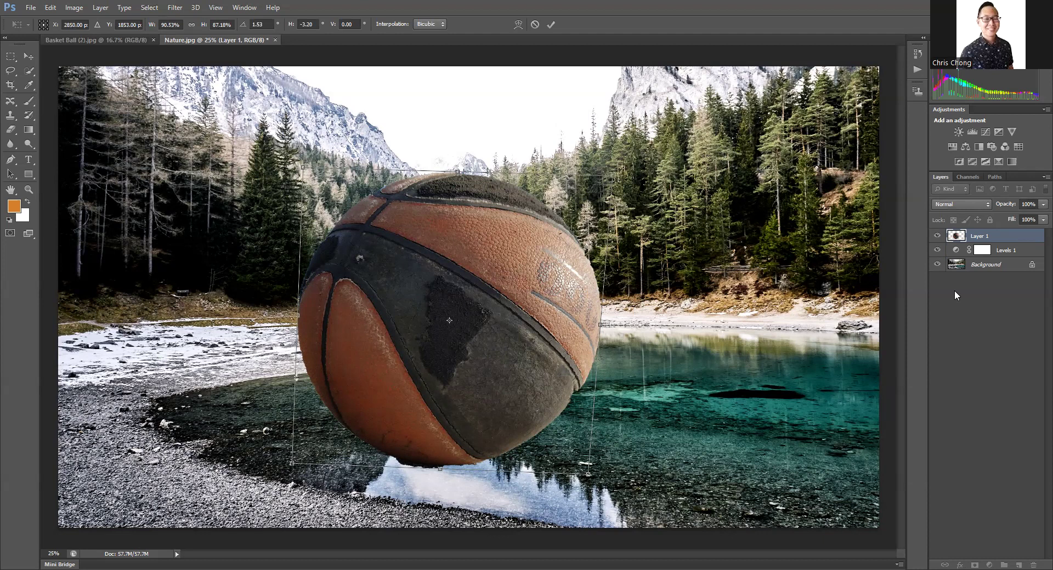
{"action": "key", "text": "Return"}
{"action": "key", "text": "w"}
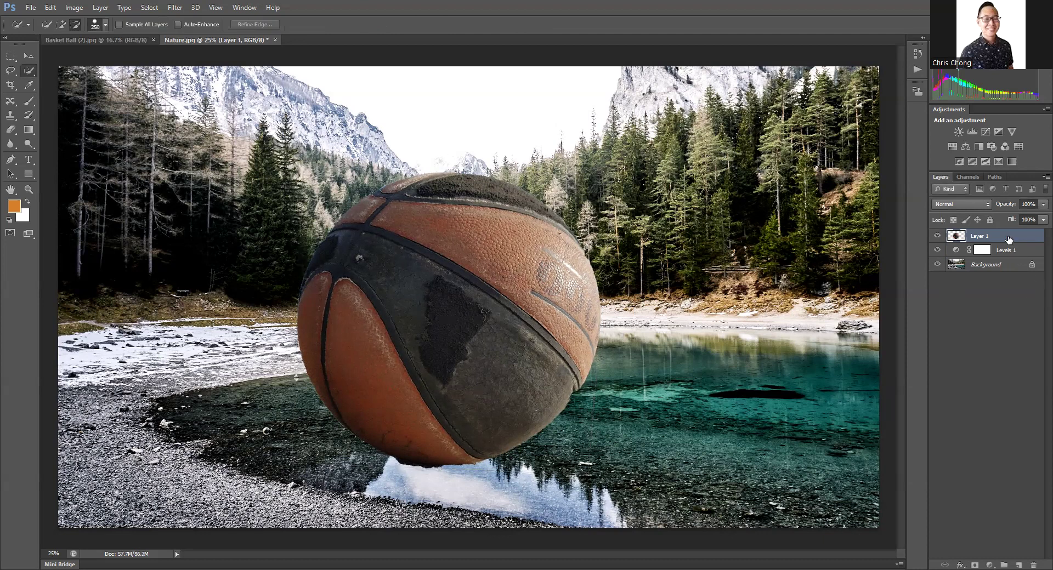
Step: Move the Levels 1 adjustment layer above the basketball layer and toggle its visibility to compare the effect
{"action": "left_click_drag", "start_coordinate": [1012, 251], "coordinate": [979, 232]}
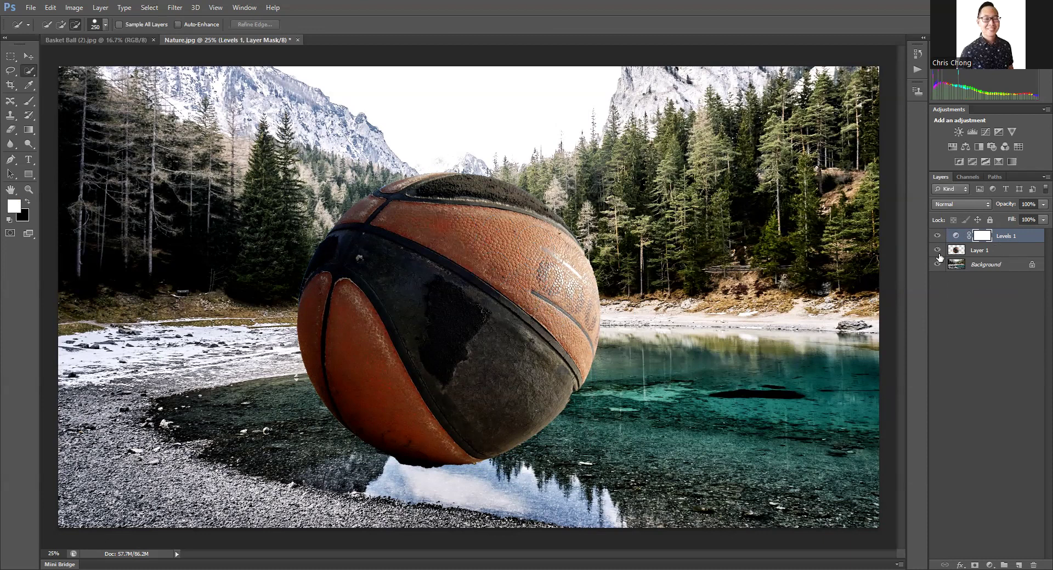
{"action": "left_click", "coordinate": [937, 236]}
{"action": "left_click", "coordinate": [938, 235]}
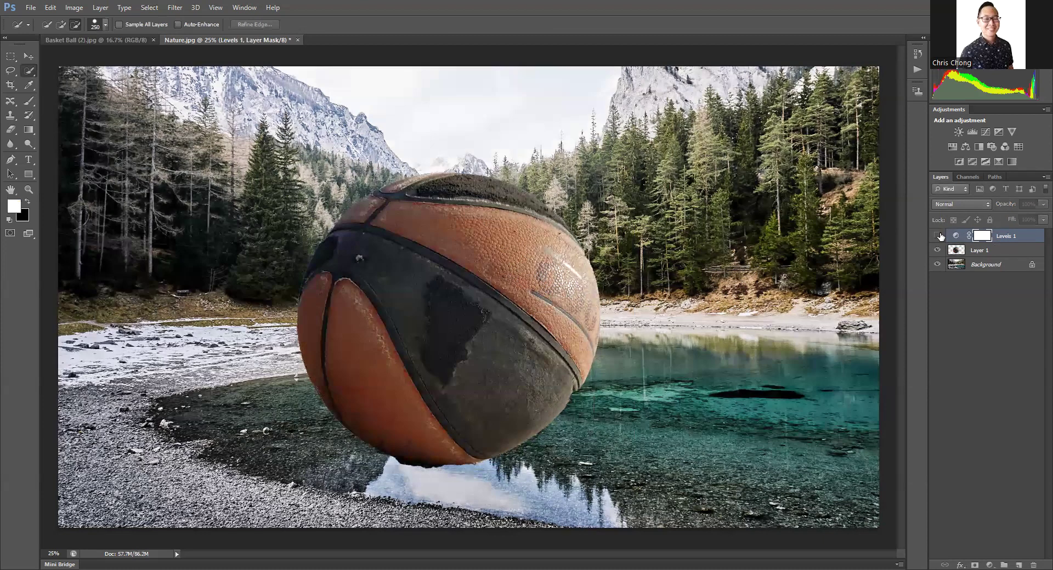
{"action": "left_click", "coordinate": [938, 236]}
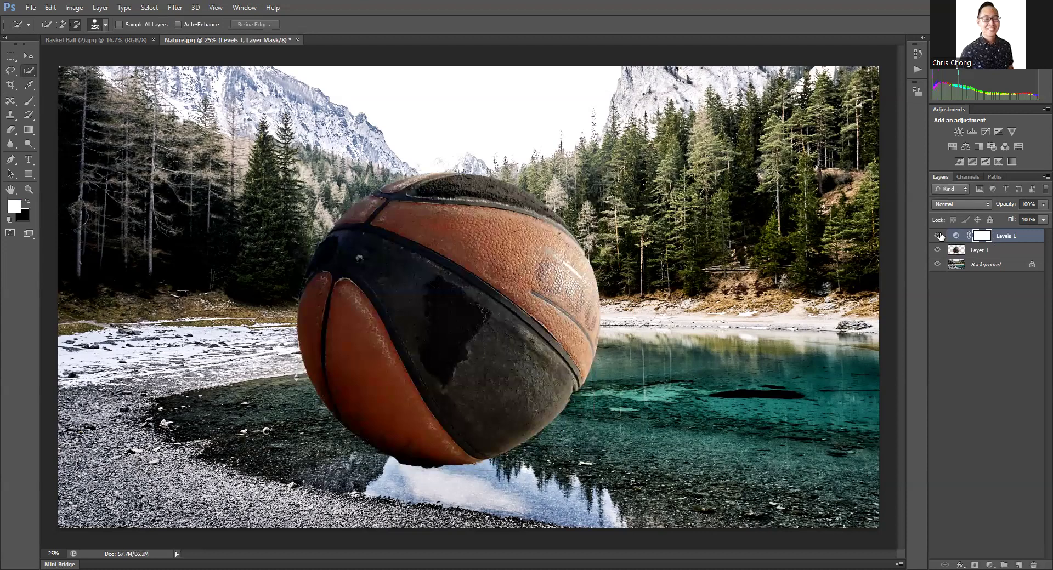
Step: Return to Basket Ball (2).jpg and add a Hue/Saturation adjustment layer from the basketball selection
{"action": "left_click", "coordinate": [116, 39]}
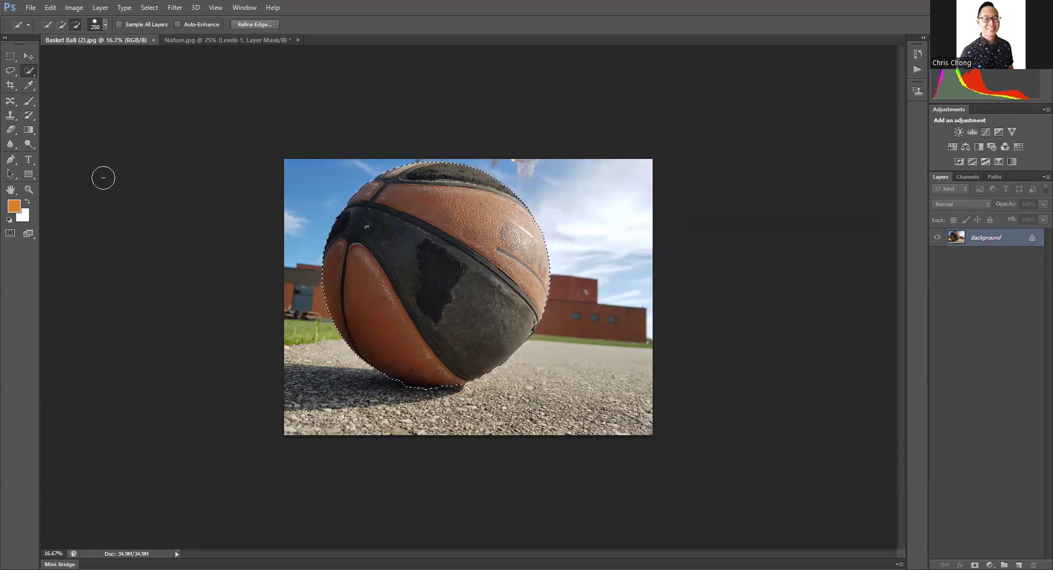
{"action": "left_click", "coordinate": [69, 11]}
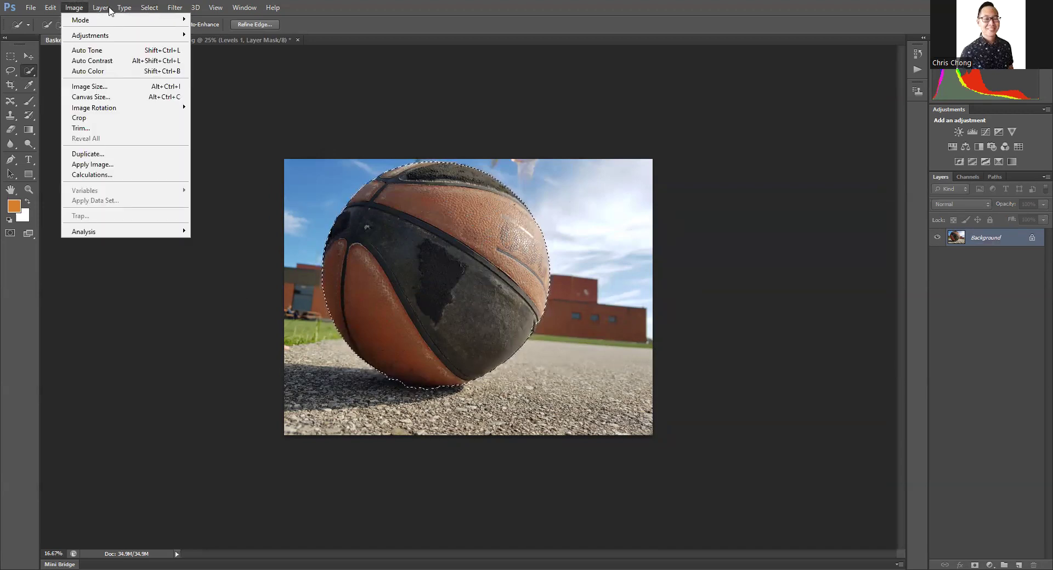
{"action": "mouse_move", "coordinate": [101, 7]}
{"action": "mouse_move", "coordinate": [147, 108]}
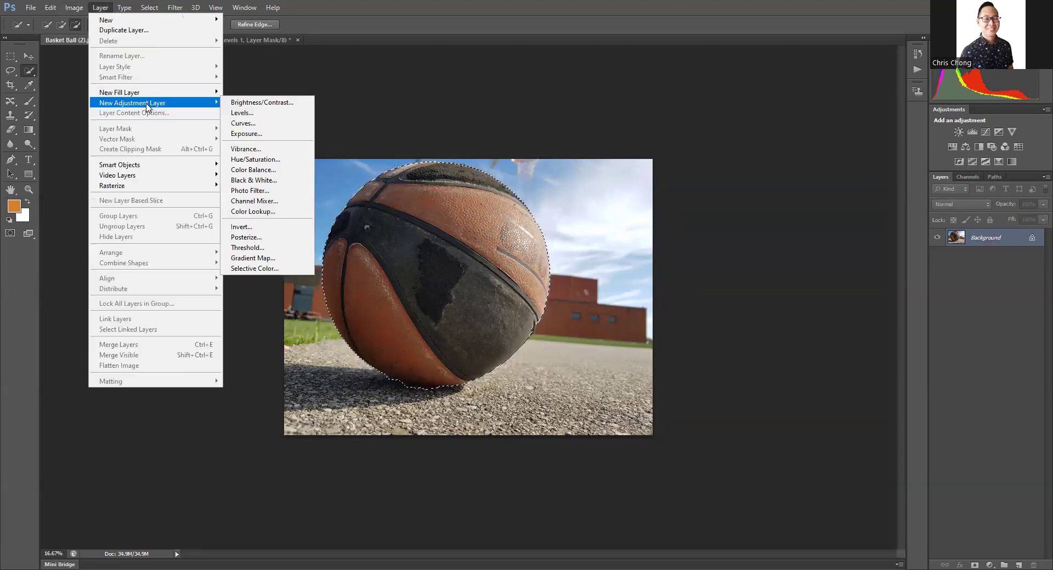
{"action": "left_click", "coordinate": [274, 159]}
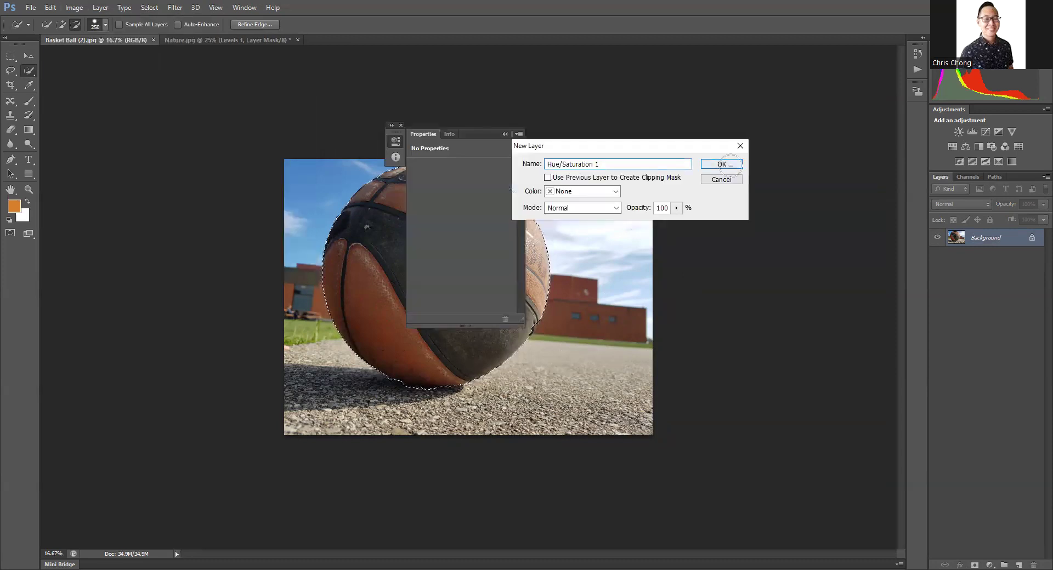
{"action": "left_click", "coordinate": [725, 163]}
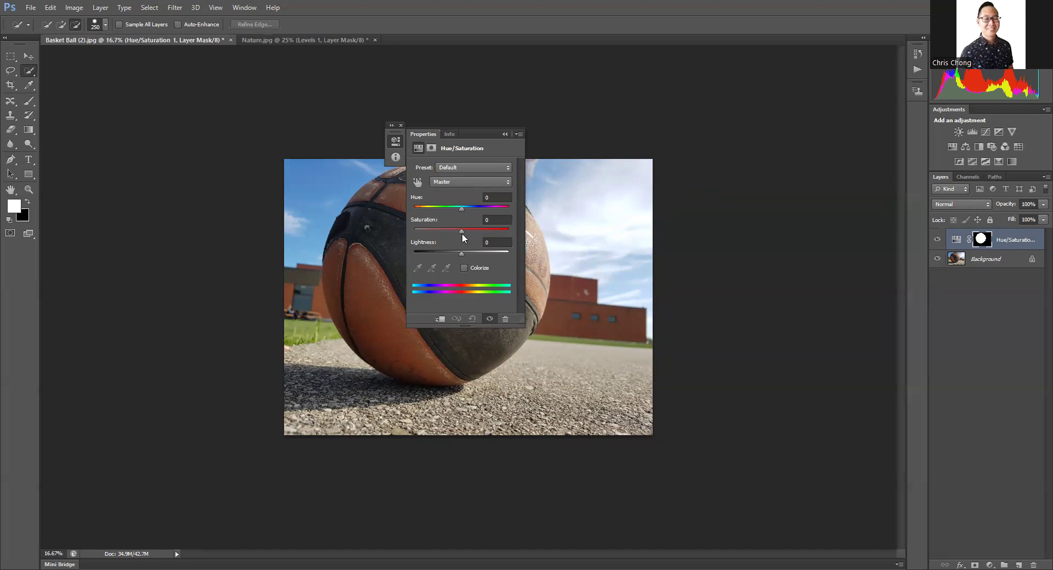
Step: Invert the Hue/Saturation mask to target the ball's surroundings, with Saturation at -100 and Lightness at -48
{"action": "mouse_move", "coordinate": [459, 231]}
{"action": "left_mouse_down"}
{"action": "mouse_move", "coordinate": [425, 232]}
{"action": "mouse_move", "coordinate": [454, 231]}
{"action": "left_mouse_up"}
{"action": "left_click_drag", "start_coordinate": [446, 229], "coordinate": [411, 229]}
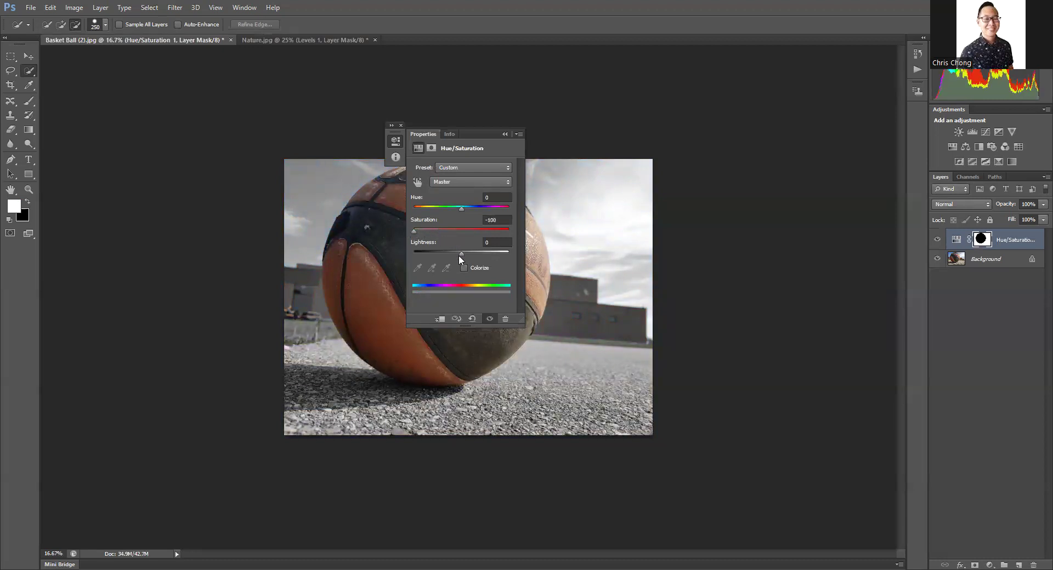
{"action": "left_click_drag", "start_coordinate": [461, 252], "coordinate": [438, 250]}
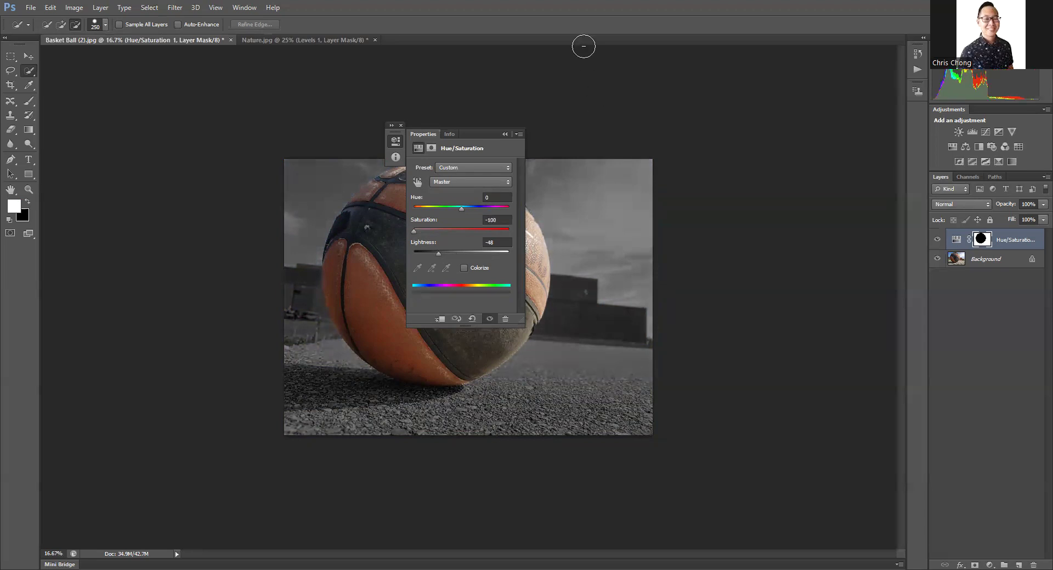
{"action": "left_click", "coordinate": [505, 135]}
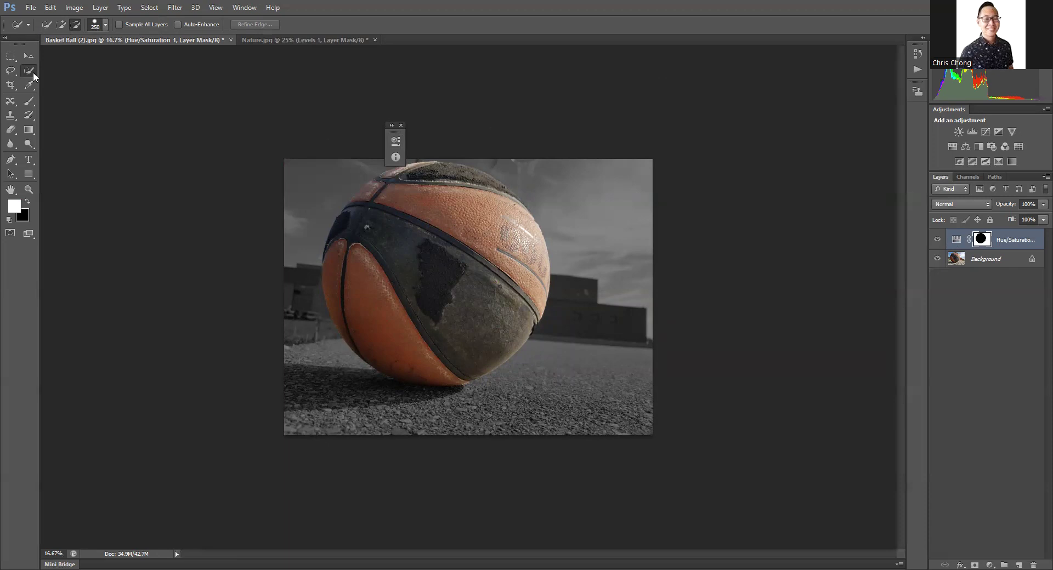
Step: Reselect the basketball with the Quick Selection tool in add-to-selection mode, using a brush size of 600
{"action": "left_click", "coordinate": [59, 24]}
{"action": "key", "text": "bracketright"}
{"action": "key", "text": "bracketright"}
{"action": "key", "text": "bracketright"}
{"action": "key", "text": "bracketright"}
{"action": "key", "text": "bracketright"}
{"action": "key", "text": "bracketright"}
{"action": "key", "text": "bracketright"}
{"action": "mouse_move", "coordinate": [458, 241]}
{"action": "left_mouse_down"}
{"action": "mouse_move", "coordinate": [422, 232]}
{"action": "mouse_move", "coordinate": [389, 276]}
{"action": "mouse_move", "coordinate": [358, 268]}
{"action": "mouse_move", "coordinate": [361, 298]}
{"action": "mouse_move", "coordinate": [380, 310]}
{"action": "mouse_move", "coordinate": [426, 323]}
{"action": "mouse_move", "coordinate": [447, 301]}
{"action": "mouse_move", "coordinate": [408, 333]}
{"action": "mouse_move", "coordinate": [460, 310]}
{"action": "mouse_move", "coordinate": [488, 228]}
{"action": "mouse_move", "coordinate": [465, 200]}
{"action": "mouse_move", "coordinate": [387, 208]}
{"action": "mouse_move", "coordinate": [408, 196]}
{"action": "left_mouse_up"}
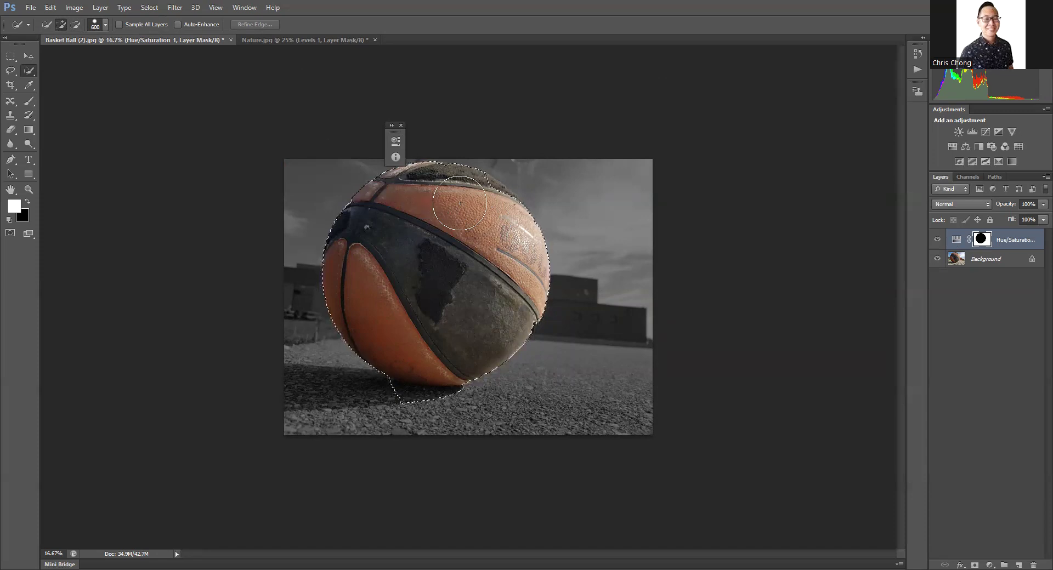
Step: Subtract the ground beneath the basketball from the new selection with a 200-size brush
{"action": "left_click", "coordinate": [75, 24]}
{"action": "key", "text": "bracketleft"}
{"action": "key", "text": "bracketleft"}
{"action": "key", "text": "bracketleft"}
{"action": "key", "text": "bracketleft"}
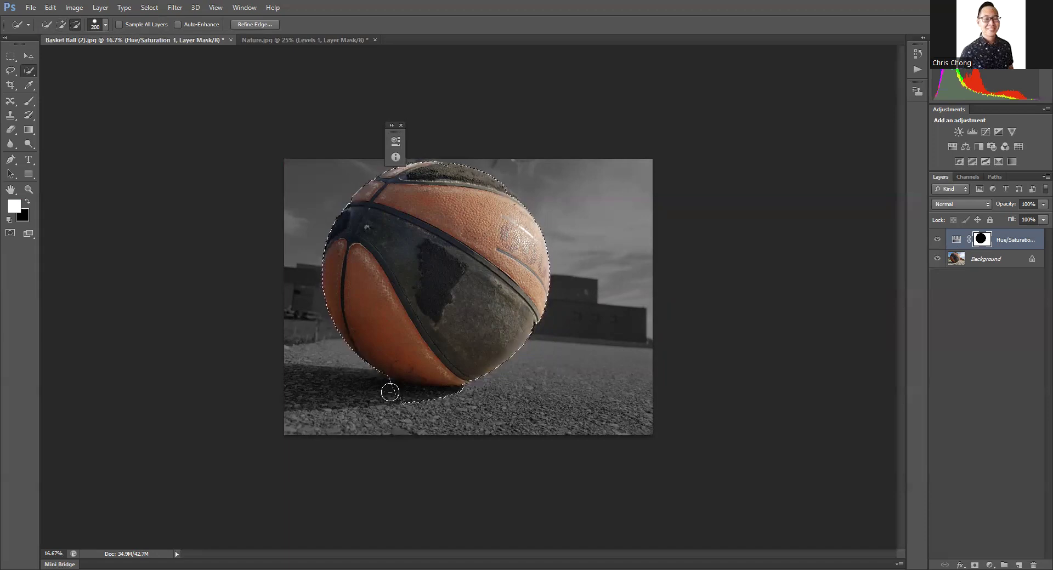
{"action": "left_click_drag", "start_coordinate": [416, 403], "coordinate": [443, 404]}
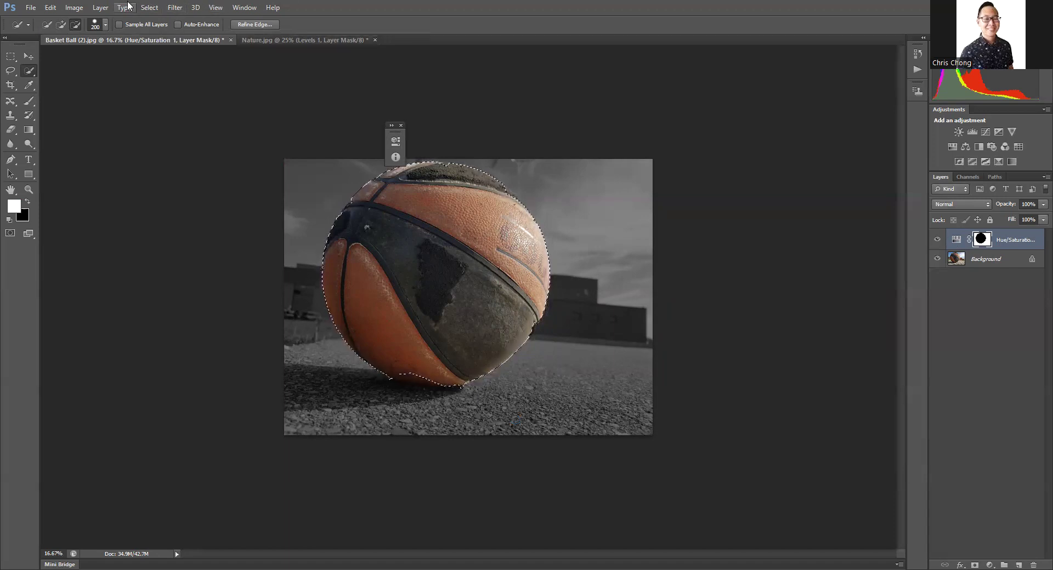
Step: Add a Brightness/Contrast adjustment layer masked to the selected basketball
{"action": "left_click", "coordinate": [100, 8]}
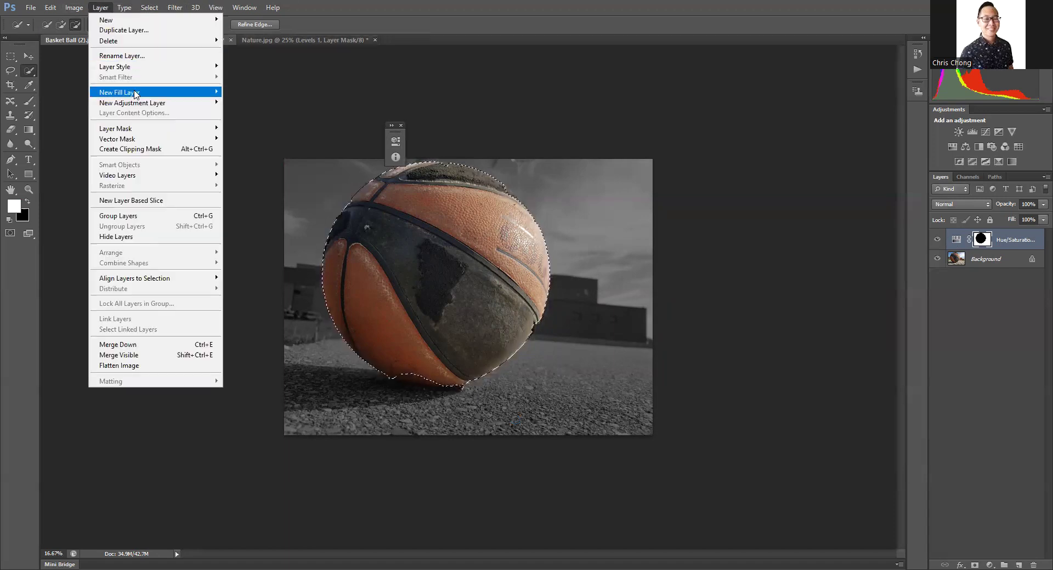
{"action": "mouse_move", "coordinate": [159, 104]}
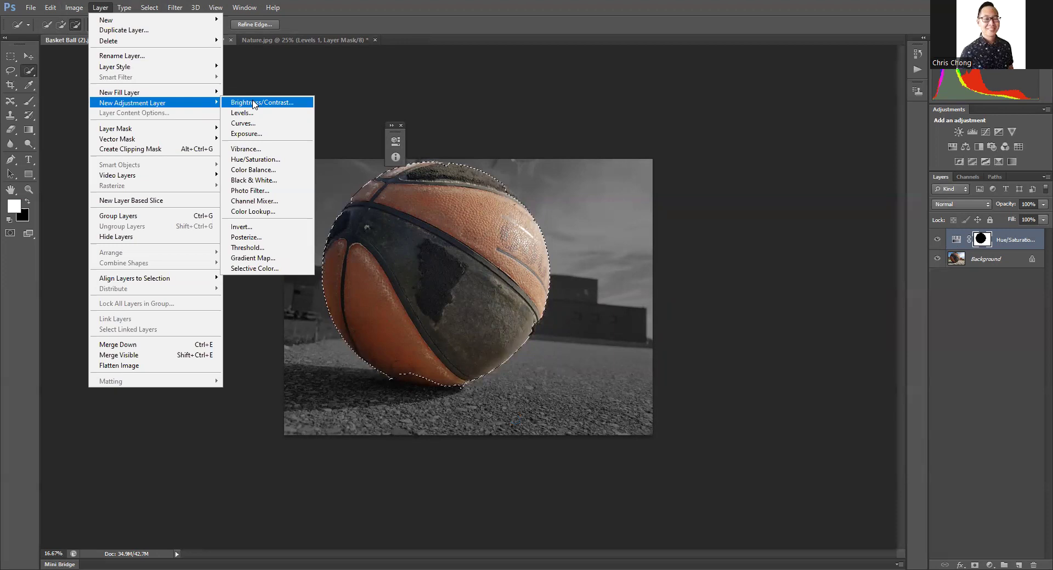
{"action": "left_click", "coordinate": [255, 104]}
{"action": "left_click", "coordinate": [721, 164]}
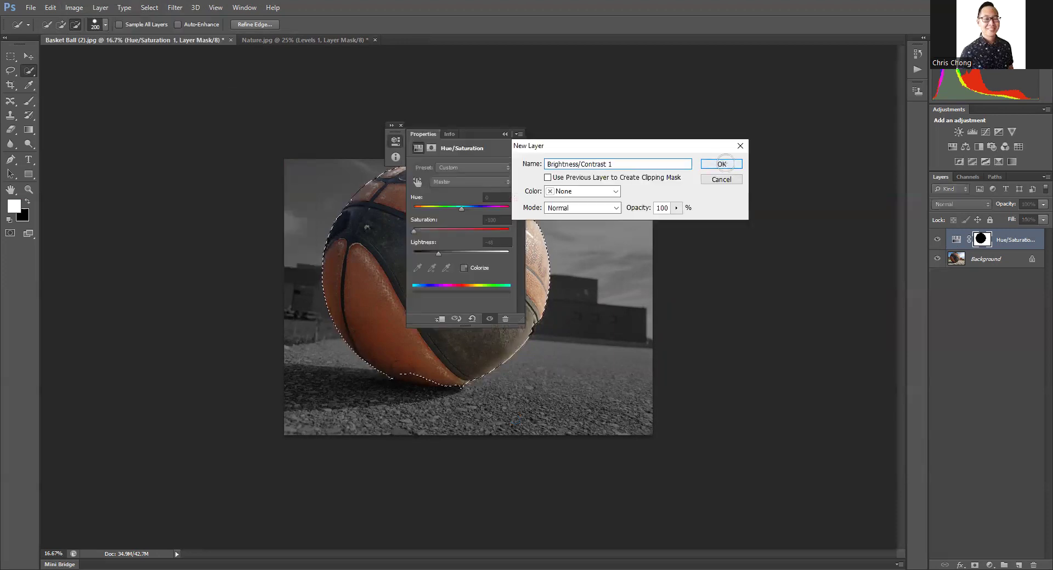
Step: Raise the basketball's Brightness to about 50, lower its Contrast slightly, and close the adjustment properties
{"action": "left_click_drag", "start_coordinate": [457, 197], "coordinate": [477, 189]}
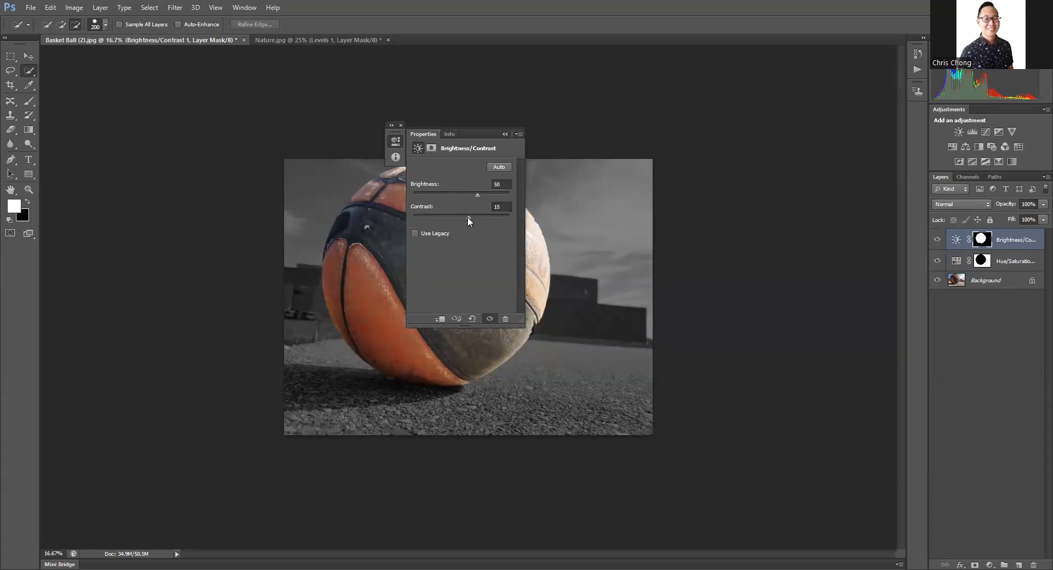
{"action": "left_click_drag", "start_coordinate": [464, 215], "coordinate": [453, 215]}
{"action": "left_click", "coordinate": [474, 192]}
{"action": "left_click", "coordinate": [400, 125]}
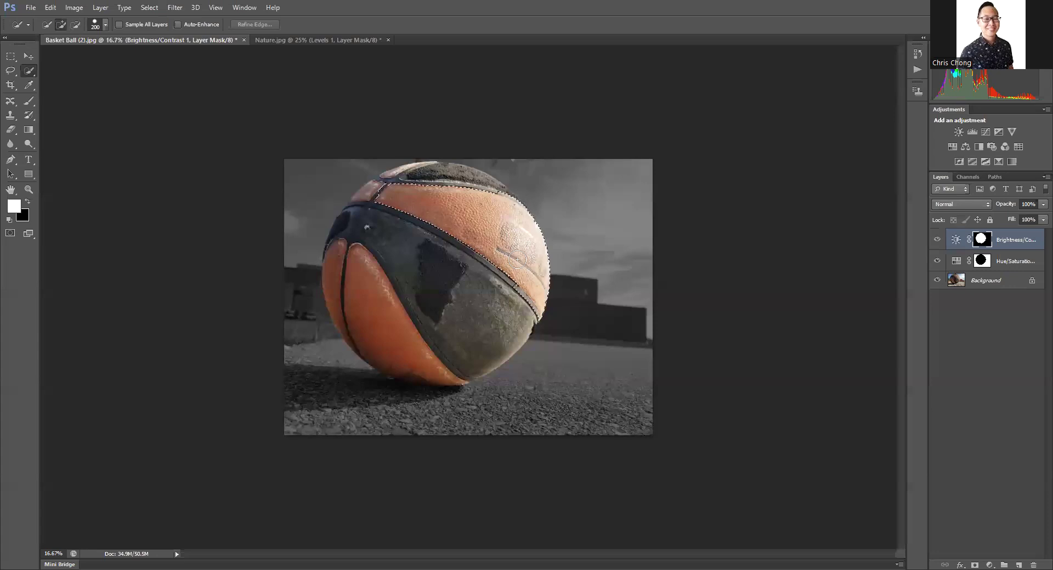
Step: Select the basketball's orange panels with the Quick Selection tool in add-to-selection mode, using the 200-size brush
{"action": "left_click_drag", "start_coordinate": [517, 260], "coordinate": [452, 238]}
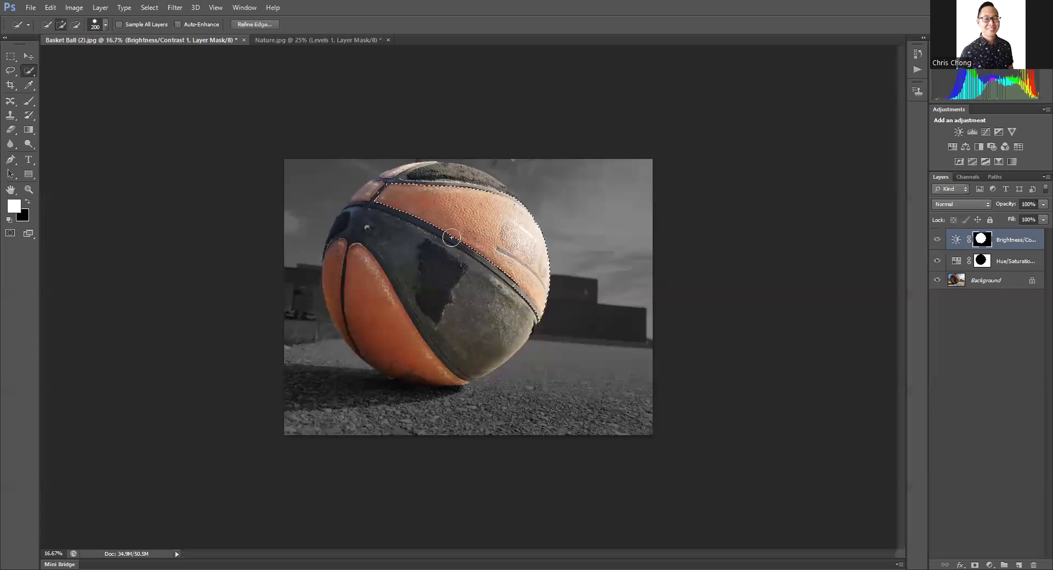
{"action": "left_click", "coordinate": [384, 179]}
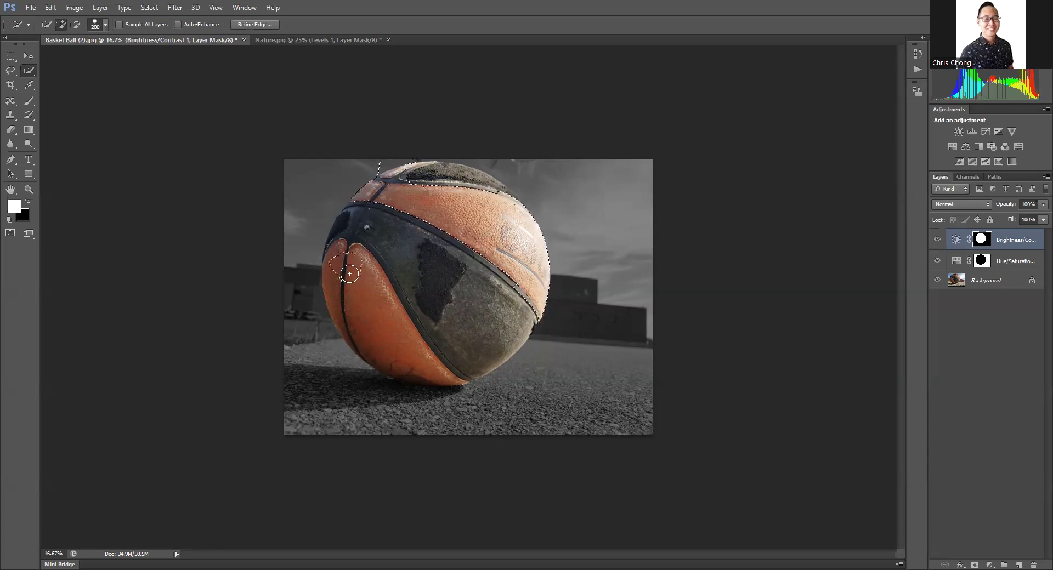
{"action": "left_click_drag", "start_coordinate": [374, 309], "coordinate": [420, 361]}
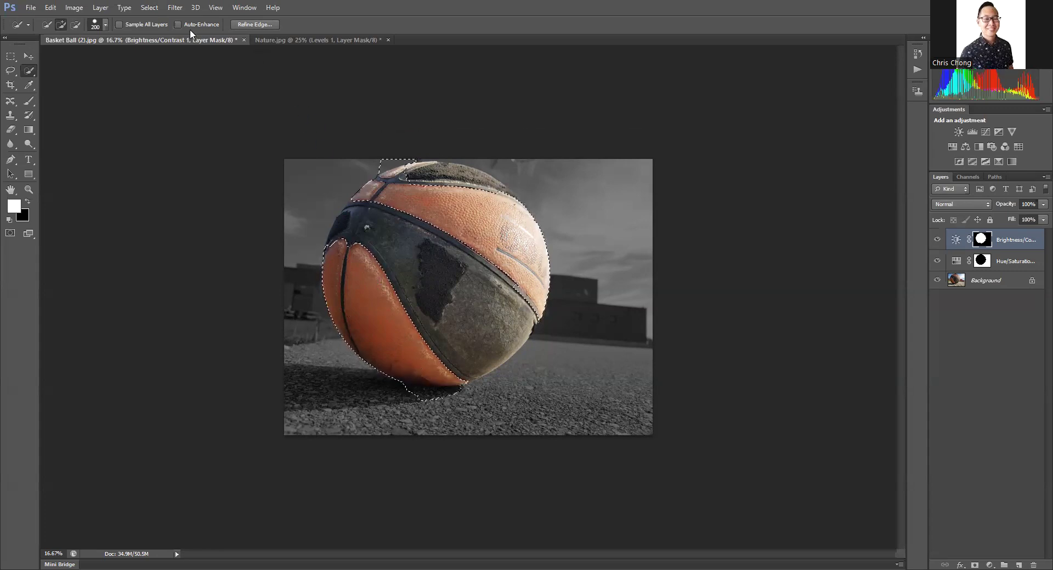
Step: Subtract the background spill above and below the ball and the dark patch near its top from the orange-panel selection
{"action": "left_click", "coordinate": [76, 25]}
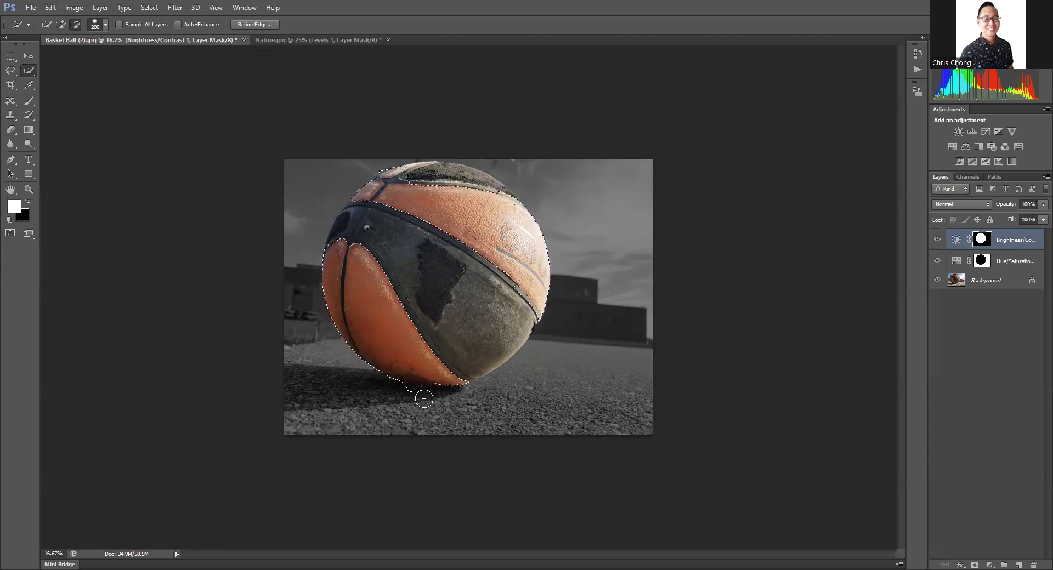
{"action": "left_click", "coordinate": [60, 25]}
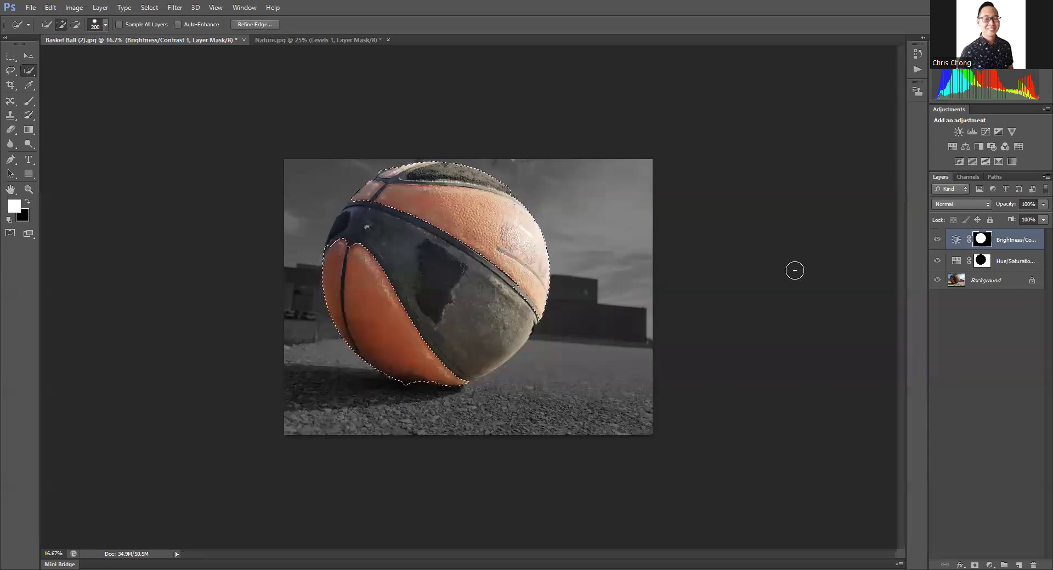
{"action": "left_click", "coordinate": [77, 24]}
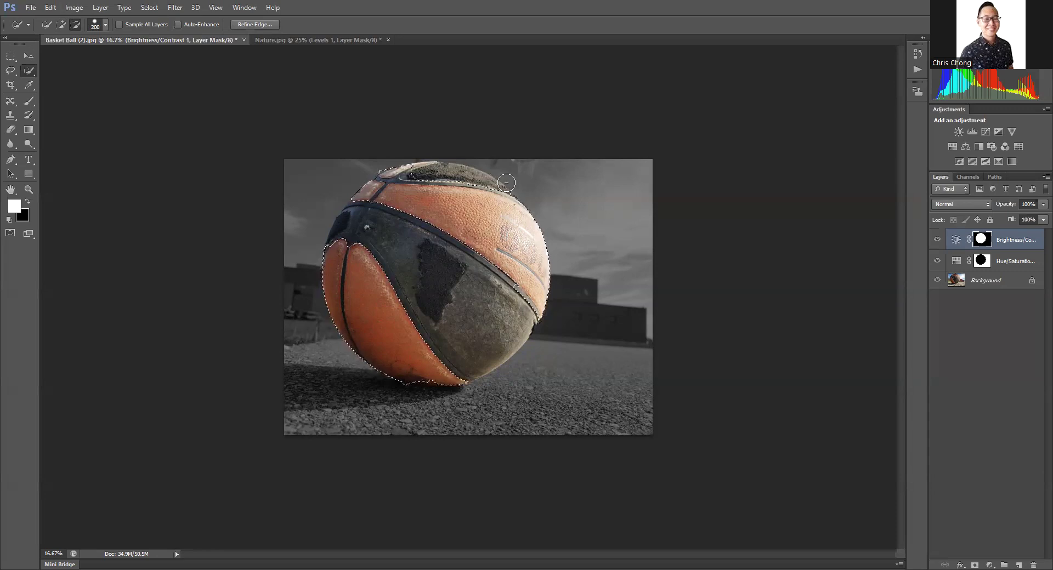
{"action": "left_click_drag", "start_coordinate": [491, 187], "coordinate": [462, 179]}
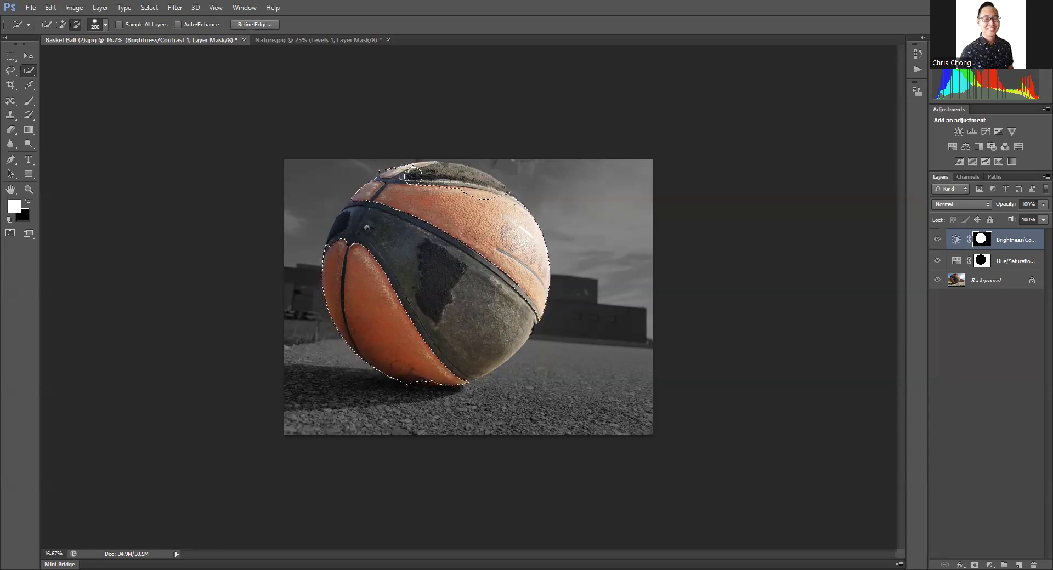
{"action": "left_click", "coordinate": [60, 24]}
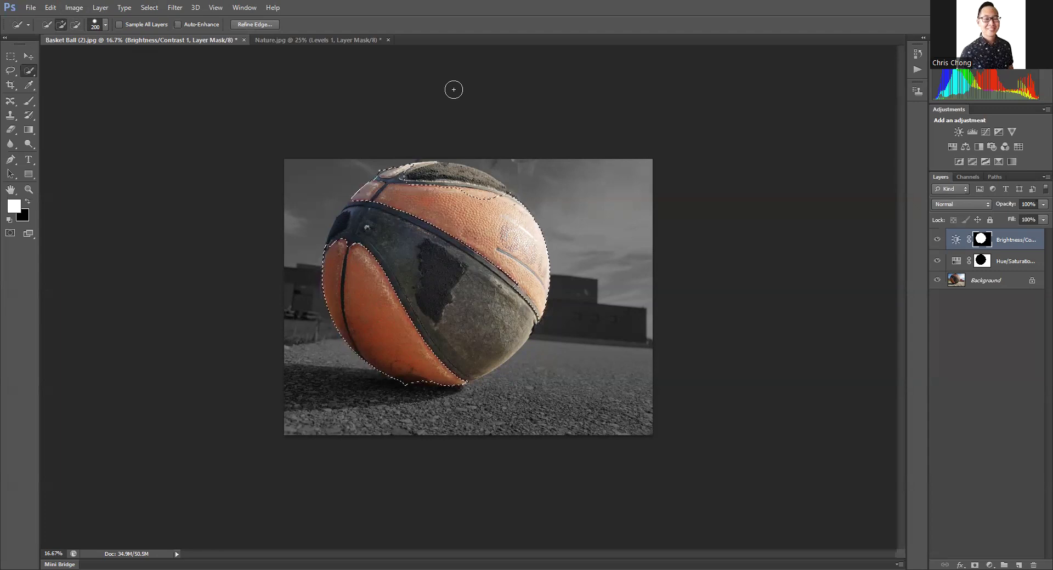
Step: Add a Hue/Saturation adjustment layer masked to the selected orange panels, keeping the default layer options
{"action": "left_click", "coordinate": [100, 7]}
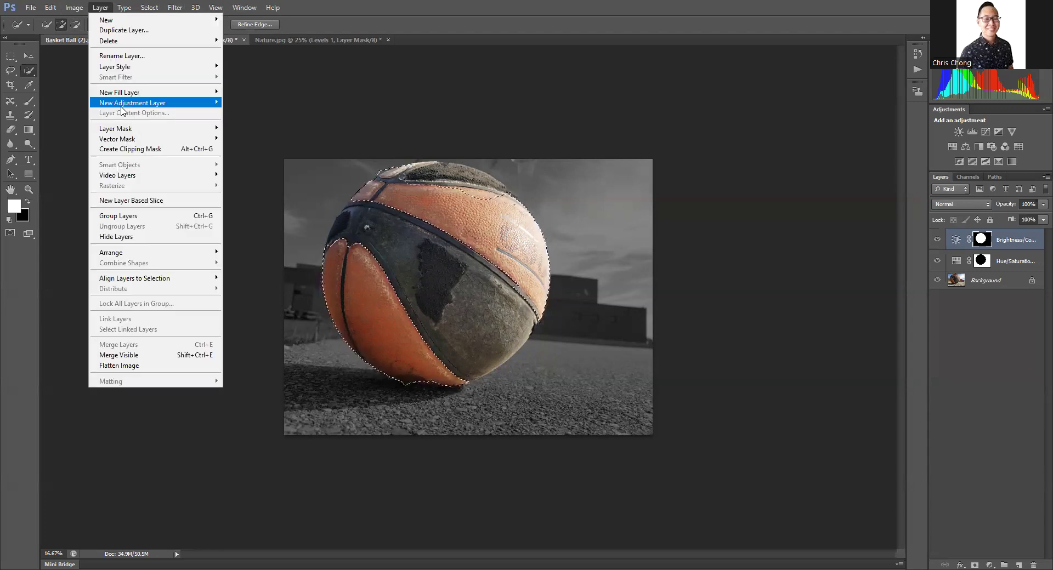
{"action": "mouse_move", "coordinate": [141, 104]}
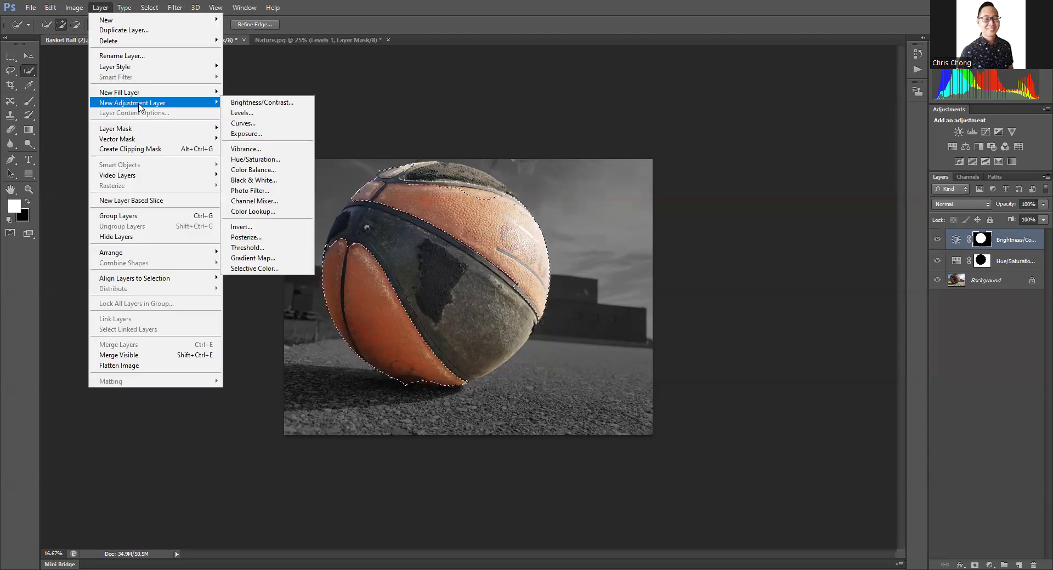
{"action": "left_click", "coordinate": [295, 163]}
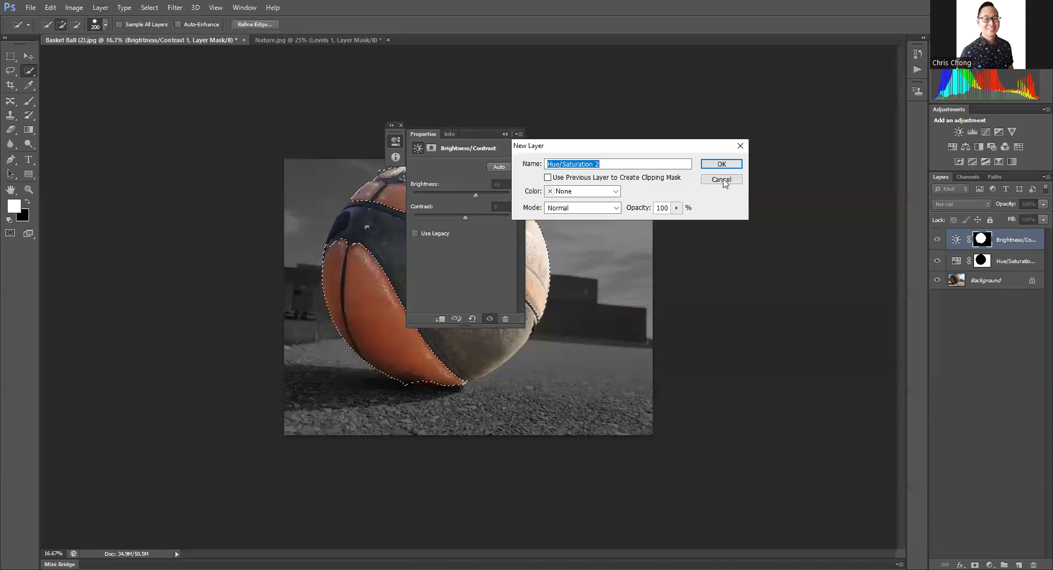
{"action": "left_click", "coordinate": [708, 161]}
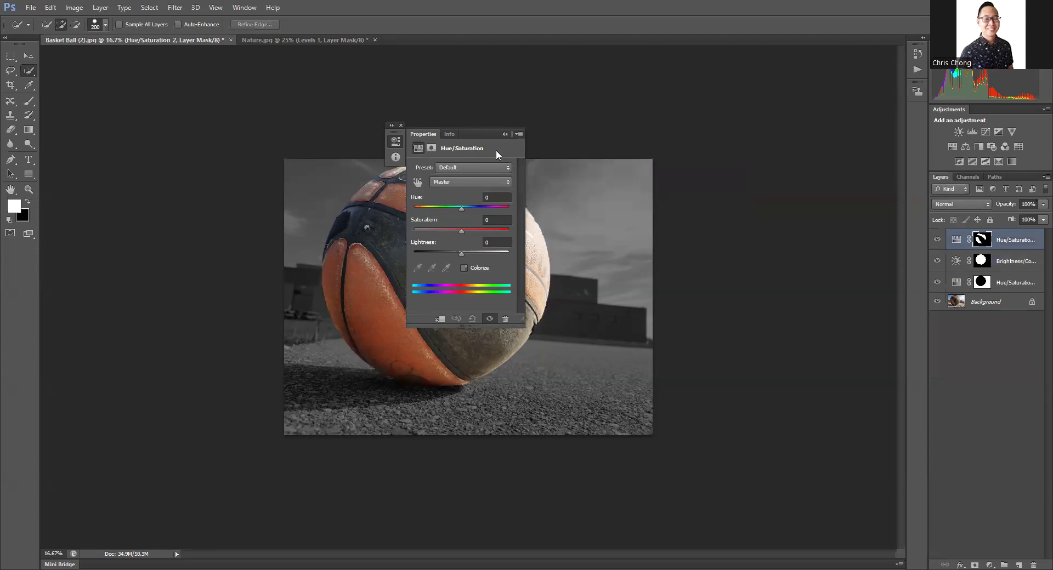
Step: Recolor the orange panels green with Hue +104, Saturation +38 and Lightness -1, and close the adjustment properties
{"action": "left_click_drag", "start_coordinate": [459, 208], "coordinate": [431, 201]}
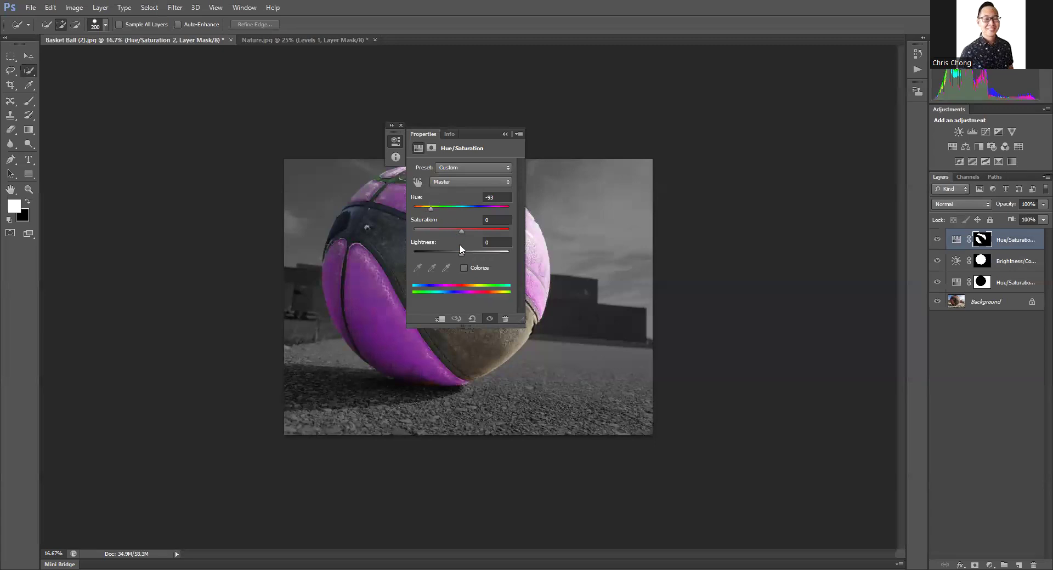
{"action": "mouse_move", "coordinate": [460, 252]}
{"action": "left_mouse_down"}
{"action": "mouse_move", "coordinate": [451, 249]}
{"action": "mouse_move", "coordinate": [468, 244]}
{"action": "mouse_move", "coordinate": [460, 251]}
{"action": "left_mouse_up"}
{"action": "left_click_drag", "start_coordinate": [465, 134], "coordinate": [740, 110]}
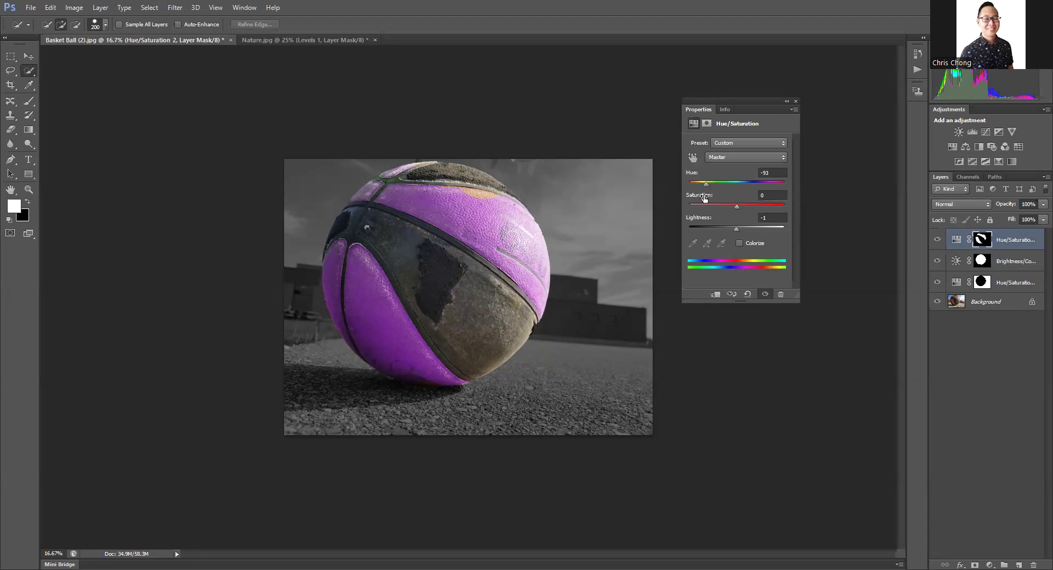
{"action": "left_click_drag", "start_coordinate": [708, 183], "coordinate": [769, 184]}
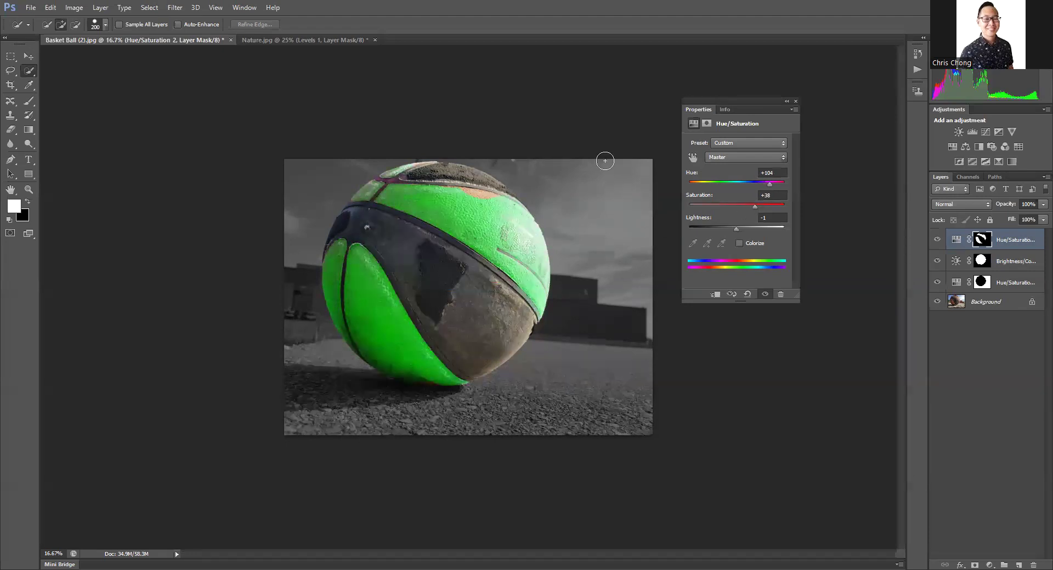
{"action": "left_click", "coordinate": [796, 101]}
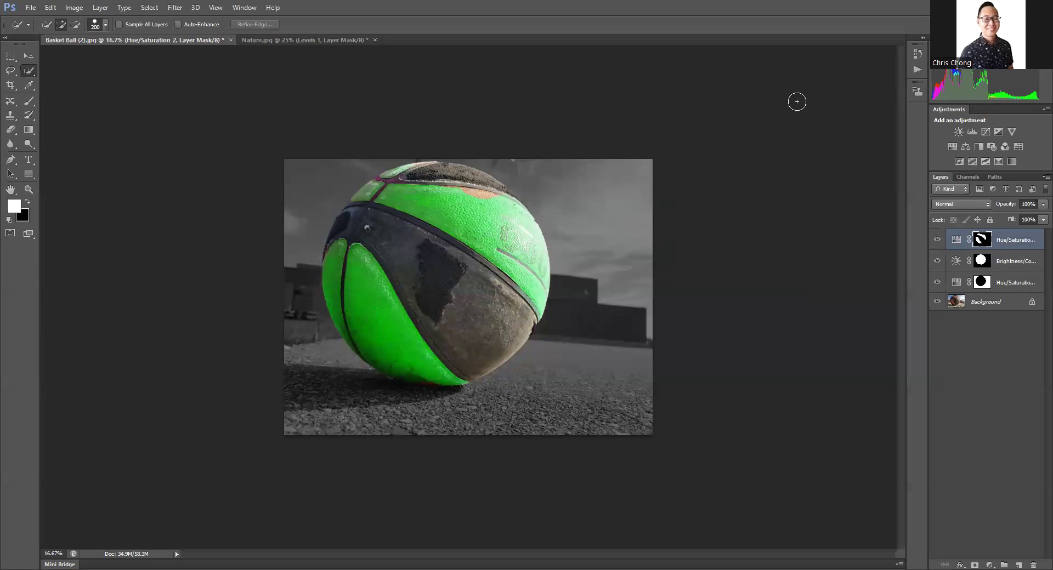